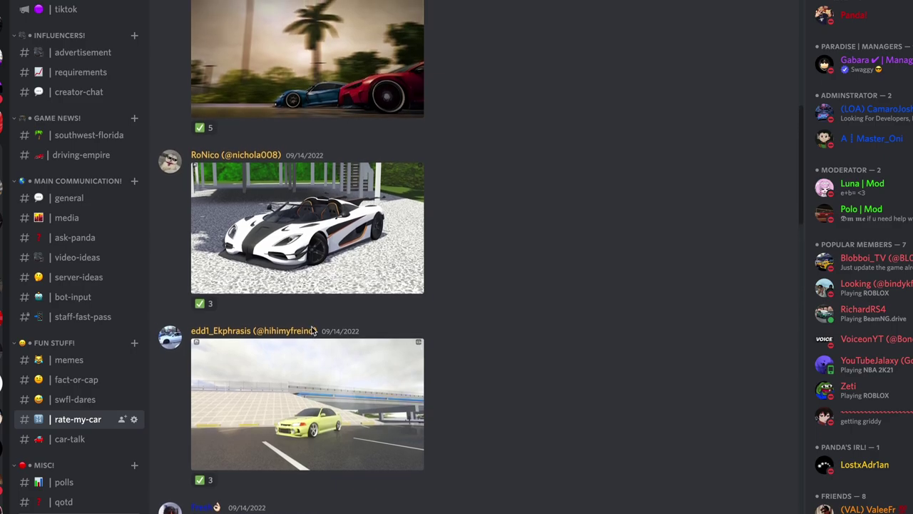
Look through the posted car pictures in the rate-my-car channel, enlarging the white sports car and palm tree shots
click(285, 257)
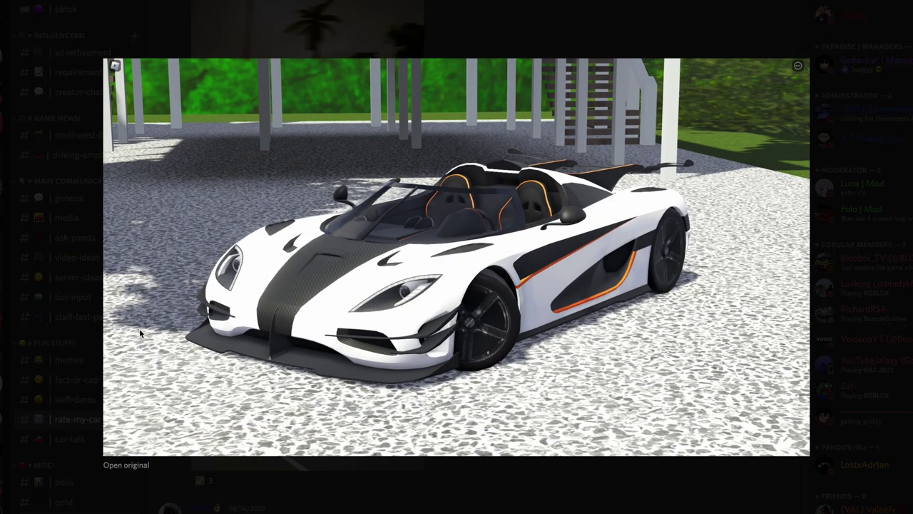
click(74, 290)
click(324, 120)
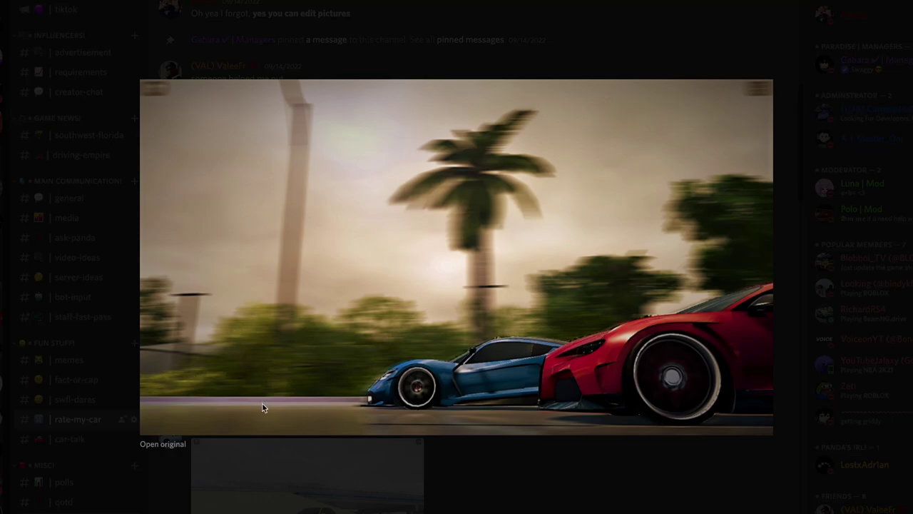
click(68, 357)
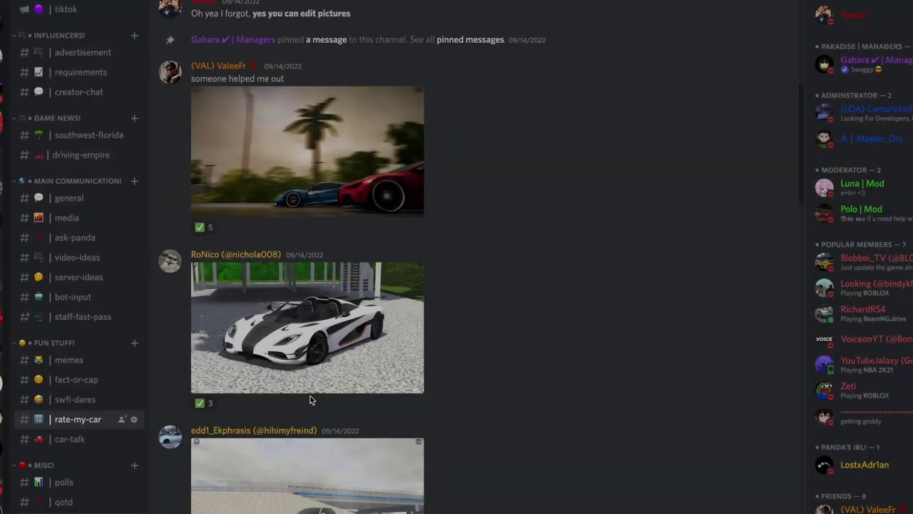
scroll(323, 252, down, 10)
scroll(322, 250, up, 14)
scroll(317, 300, down, 2)
Enlarge the picture of the blue and red cars by the palm tree and copy the image
click(313, 349)
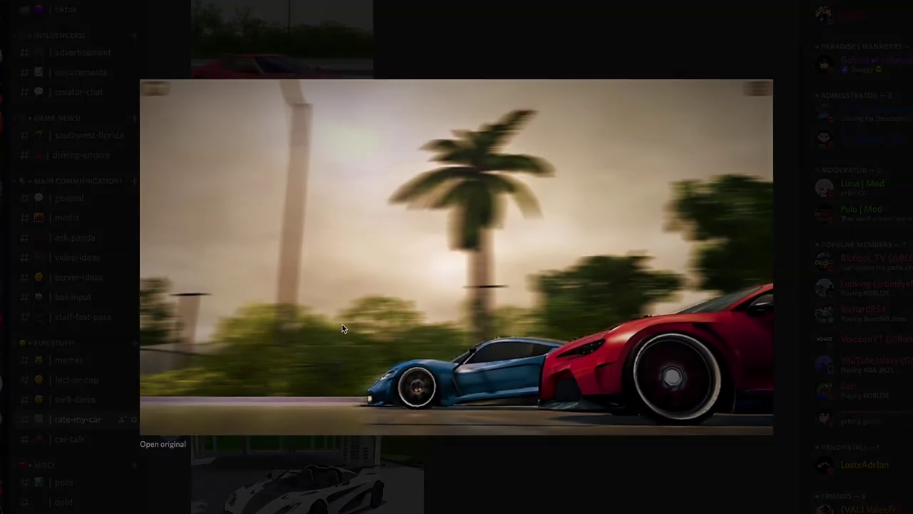
right_click(341, 325)
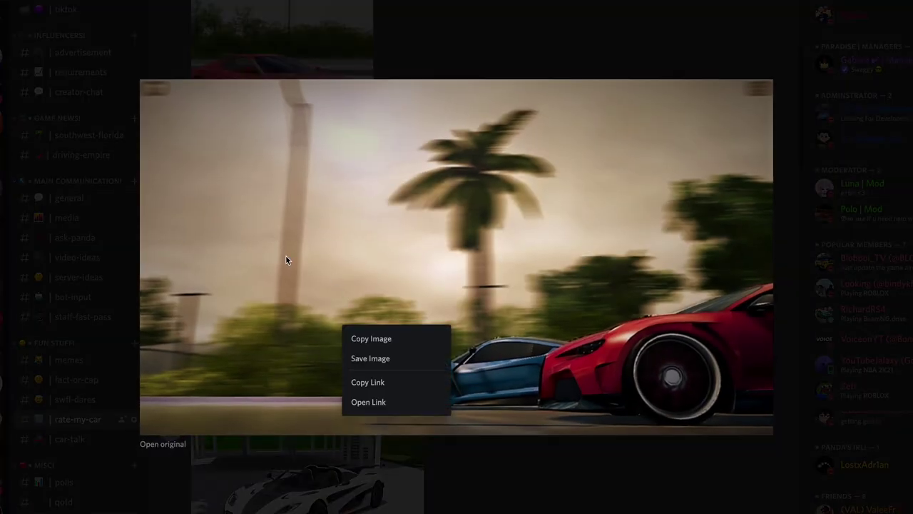
click(363, 334)
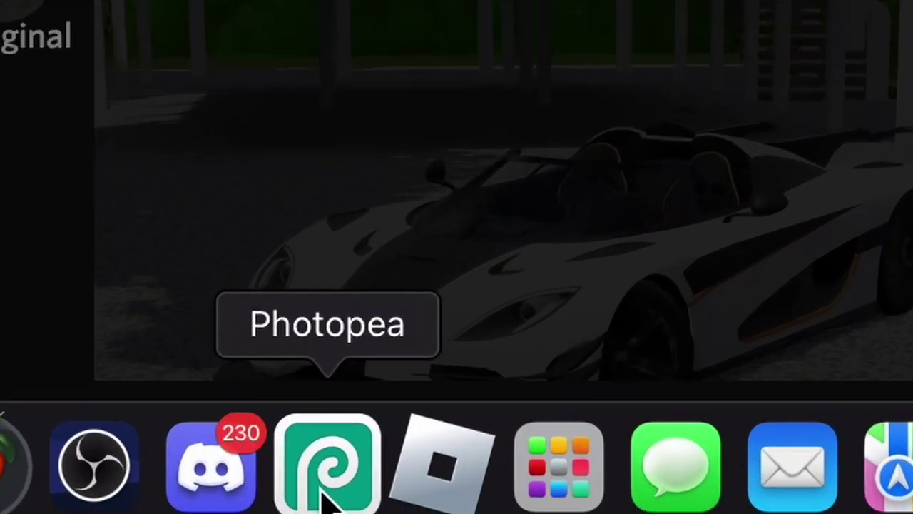
Switch to Photopea and create a new 1920 x 1080 px project from the FB Event Image preset
click(327, 499)
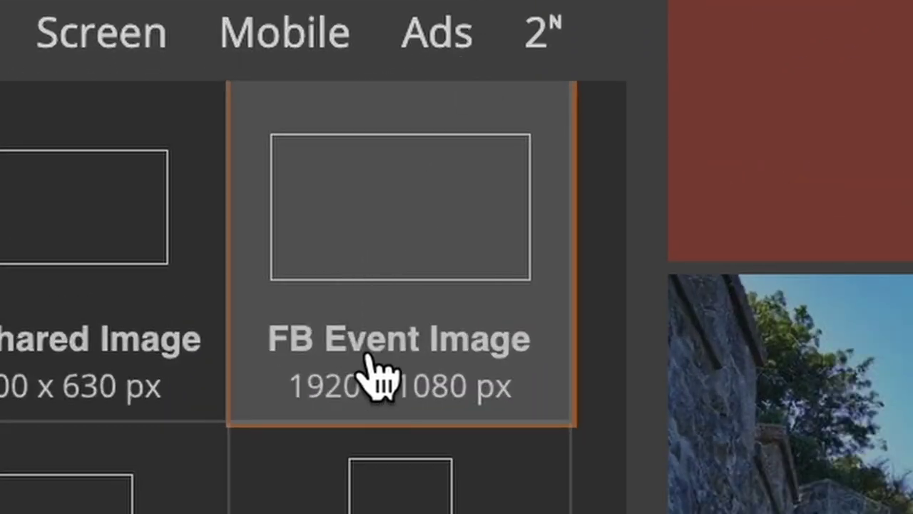
click(359, 294)
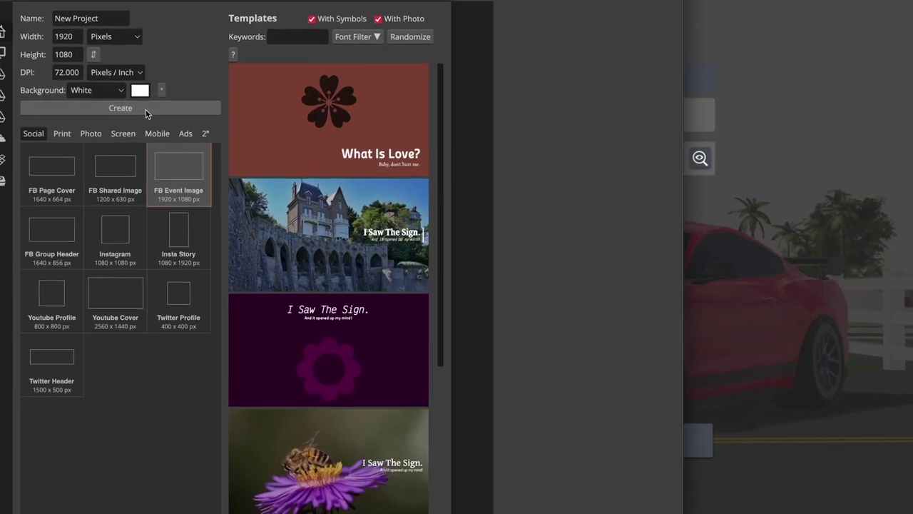
click(133, 105)
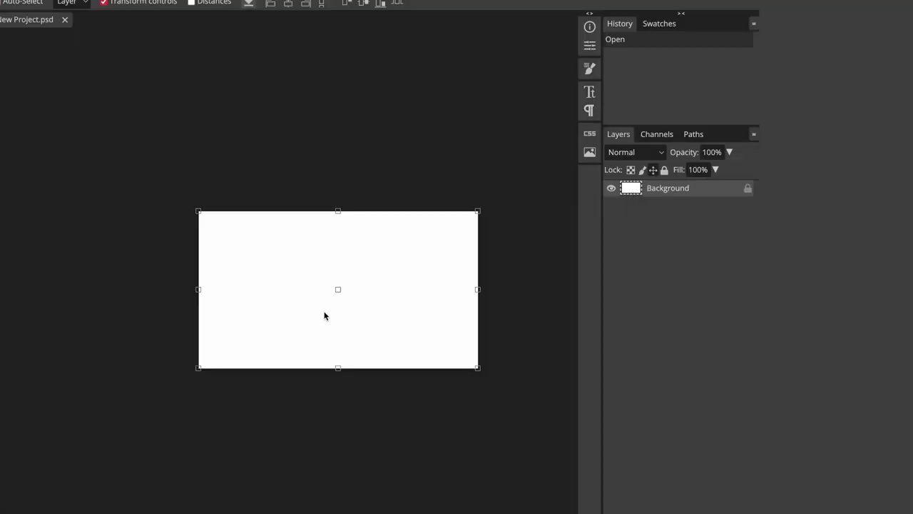
Paste the copied car picture and scale it to fill the whole canvas
key(ctrl+v)
drag(357, 300, 480, 357)
scroll(298, 321, up, 3)
scroll(298, 320, up, 1)
drag(323, 217, 277, 219)
Open the NF Dragon's IRL Pack file, look through its layer groups and expand the Effects V2 group
click(0, 0)
click(2, 21)
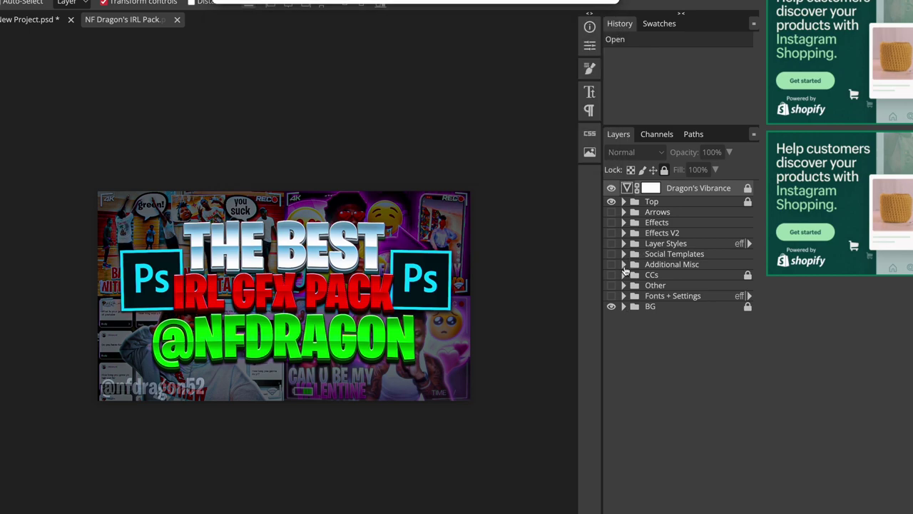
click(624, 285)
click(624, 286)
click(624, 264)
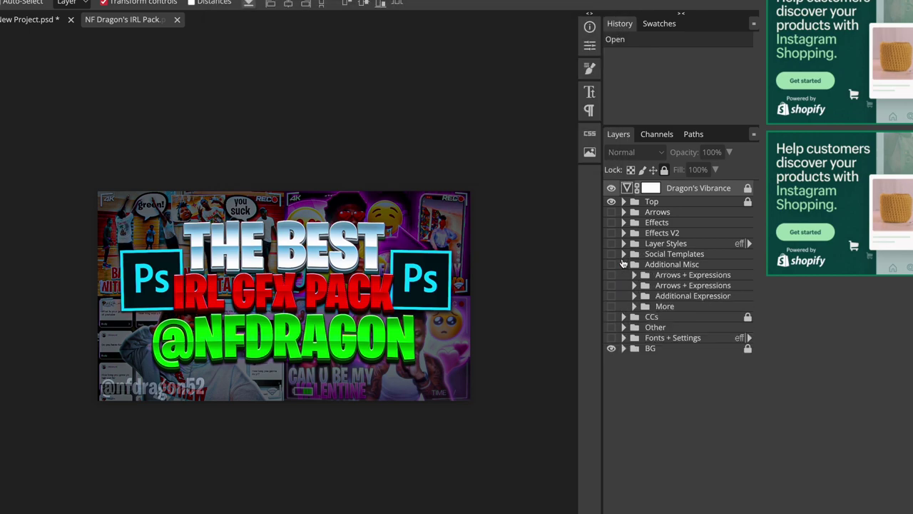
click(657, 264)
click(635, 306)
click(623, 264)
click(623, 233)
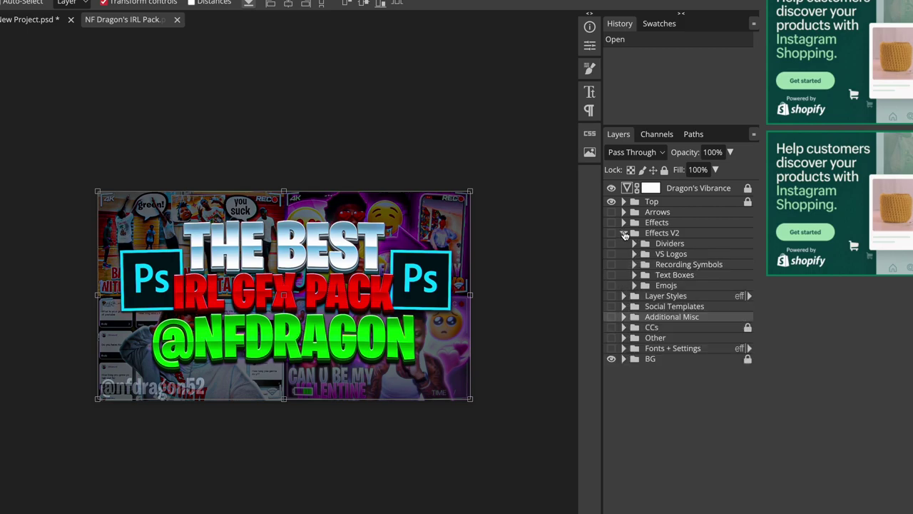
Expand the nested Dividers groups in Effects V2, preview dividers 1 and 2, and hide the Top group
click(635, 243)
click(645, 254)
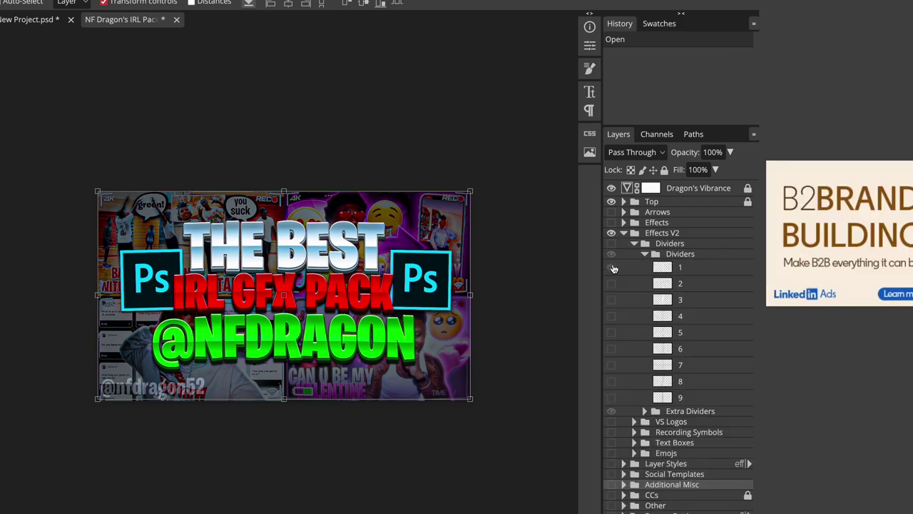
click(612, 267)
click(612, 244)
click(614, 270)
click(614, 284)
click(613, 202)
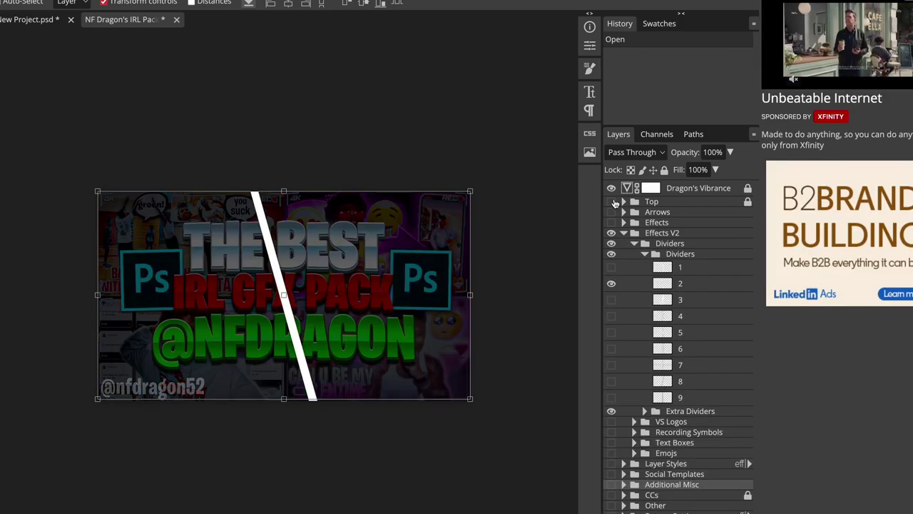
Preview dividers 3, 4, 5 and 8 one after another on the canvas
click(611, 285)
click(612, 300)
click(612, 300)
click(611, 318)
click(611, 317)
click(611, 333)
click(611, 333)
double_click(612, 381)
click(611, 381)
Copy divider 8 from the pack into the New Project document and position it over the car picture's left part
click(703, 379)
click(44, 20)
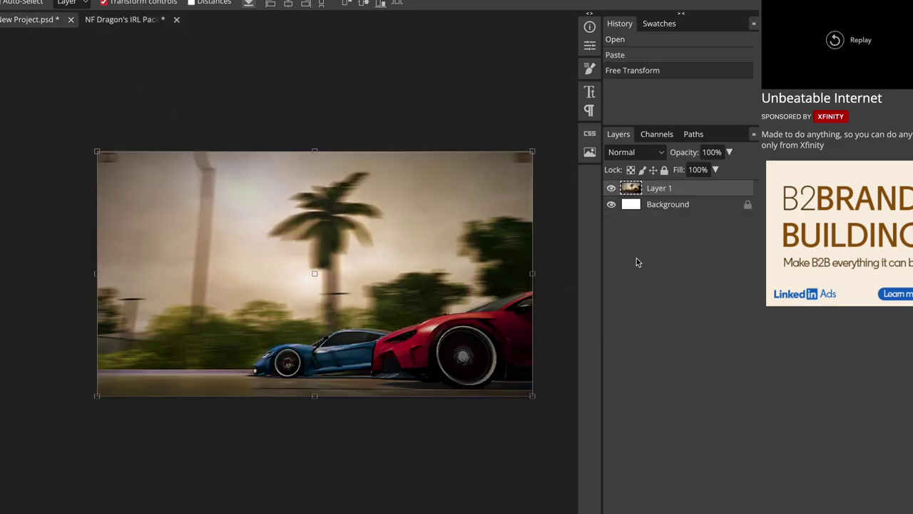
key(ctrl+v)
drag(212, 316, 181, 354)
scroll(217, 334, up, 2)
scroll(228, 342, down, 1)
Scale the divider to about 202% so it spans the canvas height, rotate it closer to vertical and shift it right
drag(244, 356, 205, 457)
scroll(246, 286, up, 2)
drag(257, 187, 256, 162)
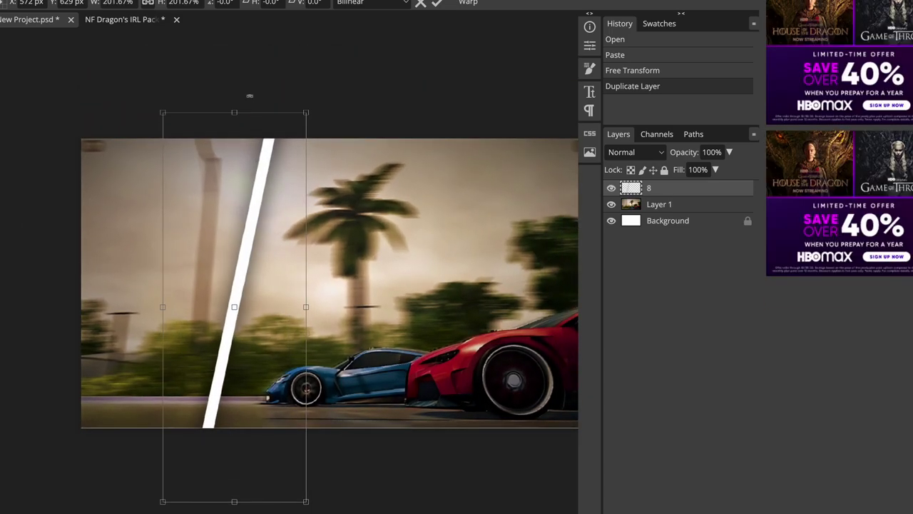
drag(250, 96, 221, 93)
drag(258, 167, 275, 168)
Scale Layer 1's car picture to about 102.5% and shift it right so both cars sit beside the divider
click(679, 204)
scroll(428, 339, down, 3)
scroll(485, 329, right, 1)
drag(466, 397, 472, 401)
drag(417, 349, 429, 348)
scroll(324, 321, up, 3)
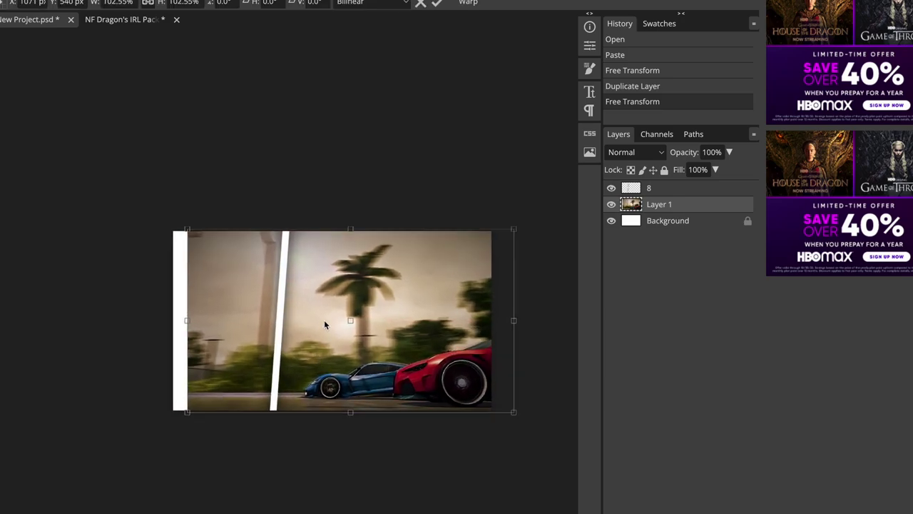
Erase the part of Layer 1 left of the divider with a hard 494 px eraser
right_click(717, 204)
click(242, 295)
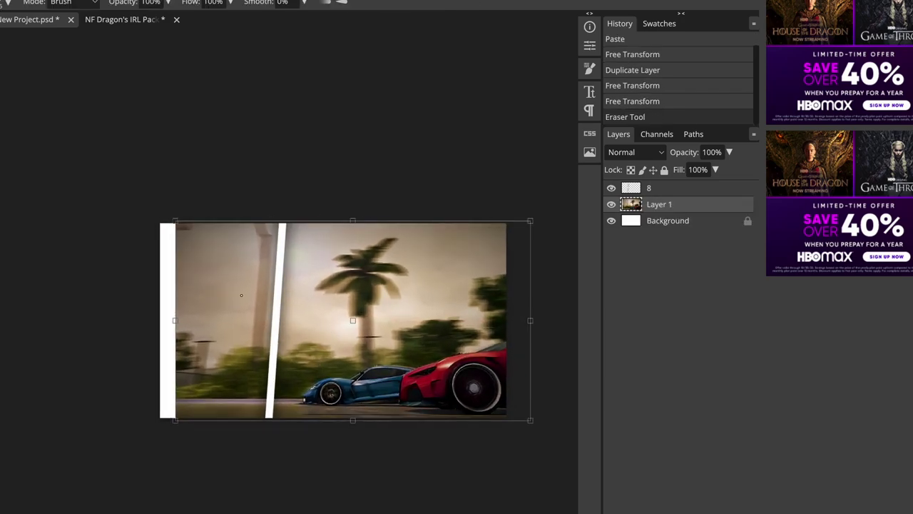
click(15, 6)
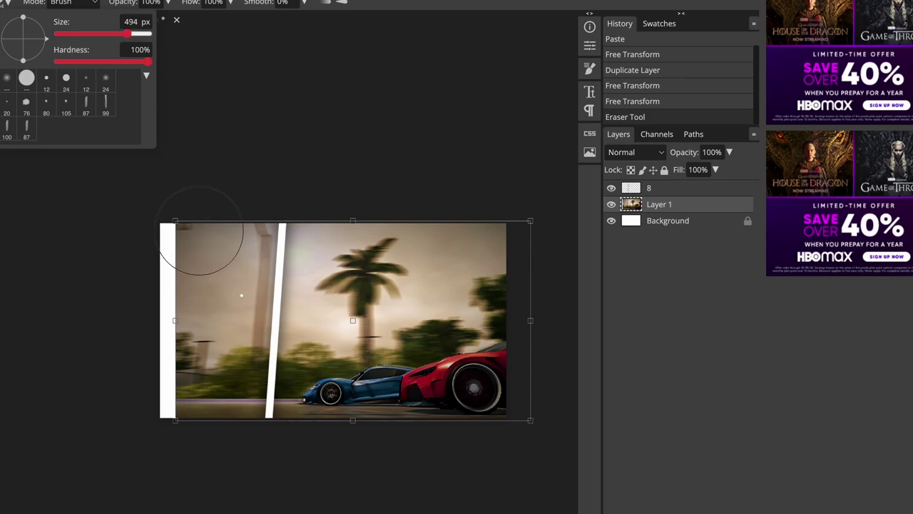
mouse_move(194, 230)
mouse_down()
mouse_move(205, 323)
mouse_move(189, 421)
mouse_up()
mouse_move(238, 223)
mouse_down()
mouse_move(218, 390)
mouse_move(228, 419)
mouse_up()
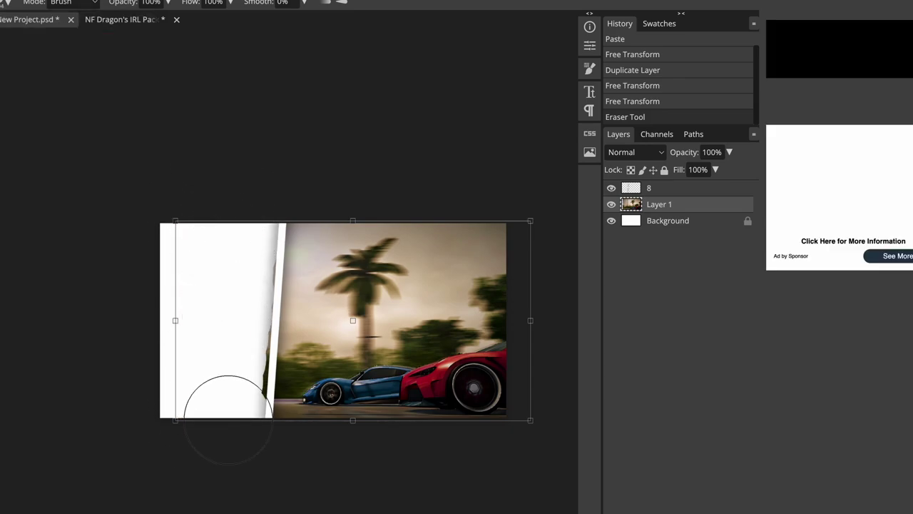
drag(240, 214, 220, 412)
key(v)
Select the Background layer
click(651, 190)
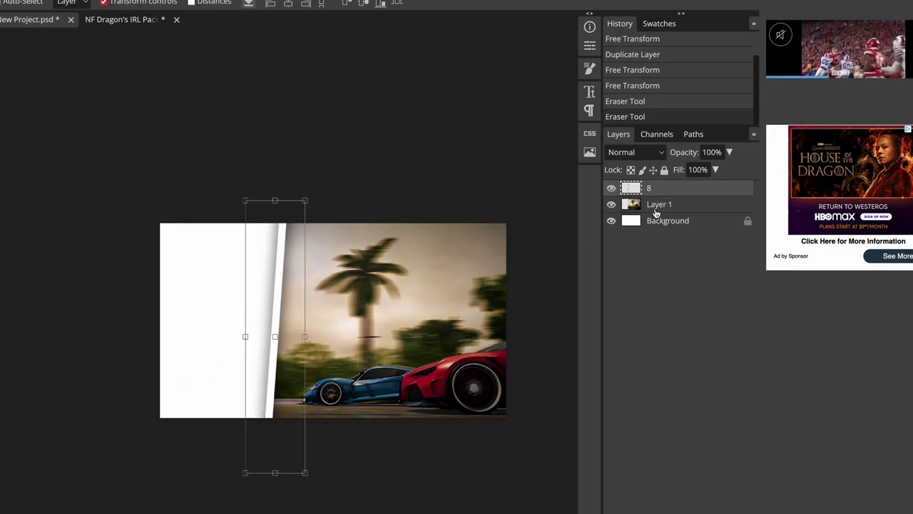
click(656, 211)
click(651, 225)
key(u)
click(65, 5)
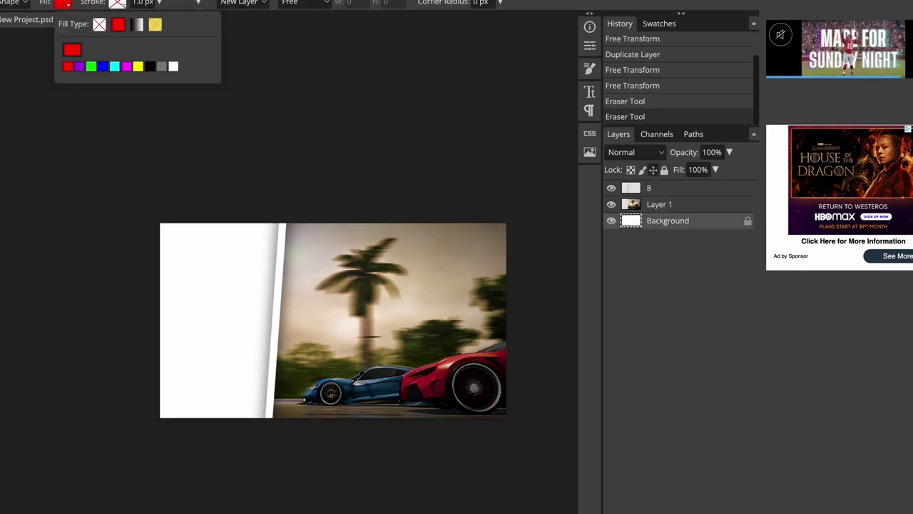
key(v)
click(0, 0)
click(36, 35)
click(262, 175)
scroll(364, 258, down, 2)
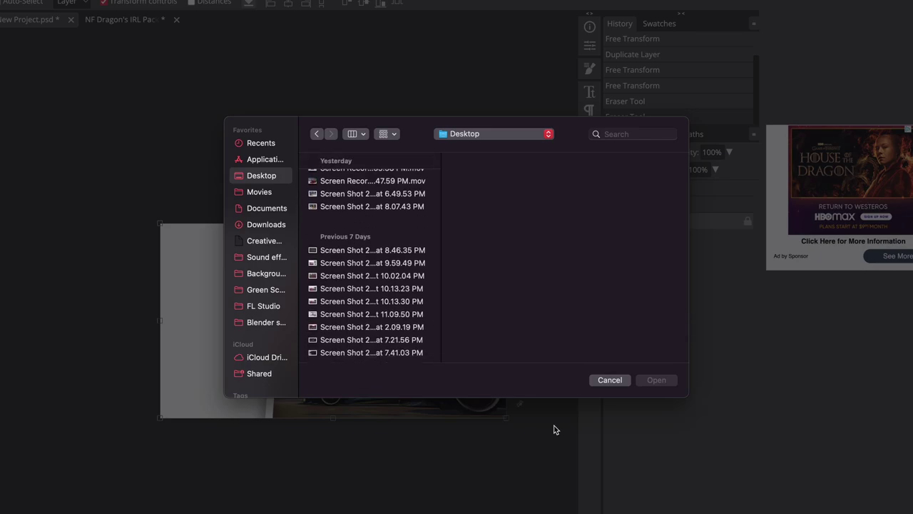
key(Escape)
Draw a rectangle covering the canvas just above the Background layer and turn on a Gradient Overlay for it
mouse_move(163, 411)
mouse_down()
mouse_move(510, 190)
mouse_move(518, 194)
mouse_up()
right_click(660, 220)
click(704, 231)
scroll(162, 368, up, 2)
click(107, 232)
click(232, 156)
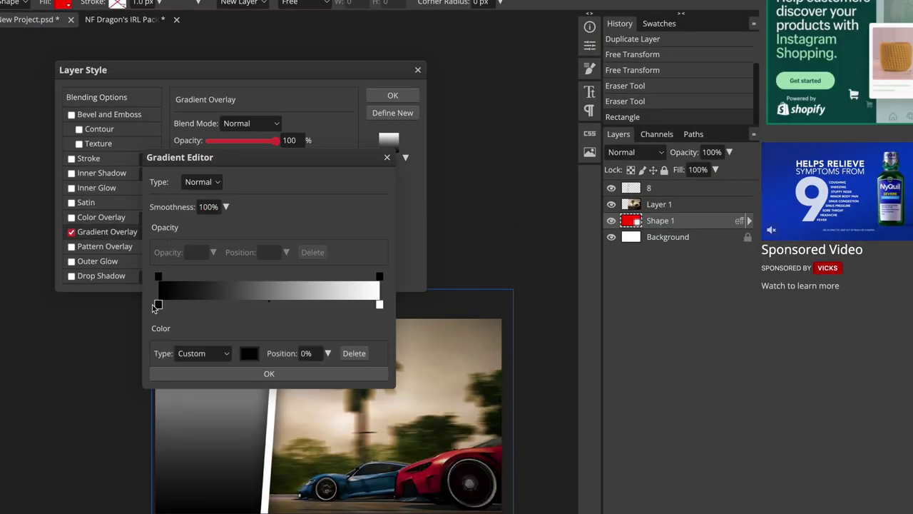
Set the overlay's gradient to run from red to pink and apply the layer style
double_click(158, 304)
drag(163, 183, 230, 107)
click(320, 95)
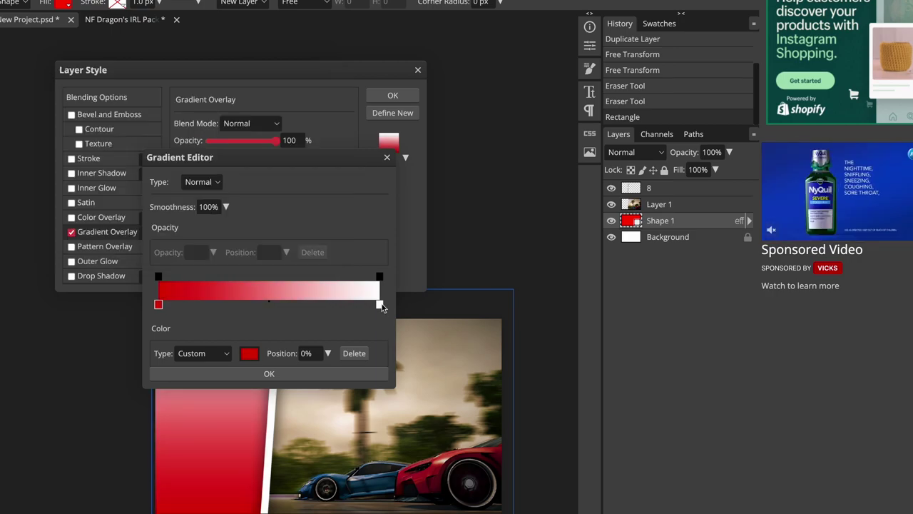
double_click(379, 305)
click(200, 102)
click(305, 95)
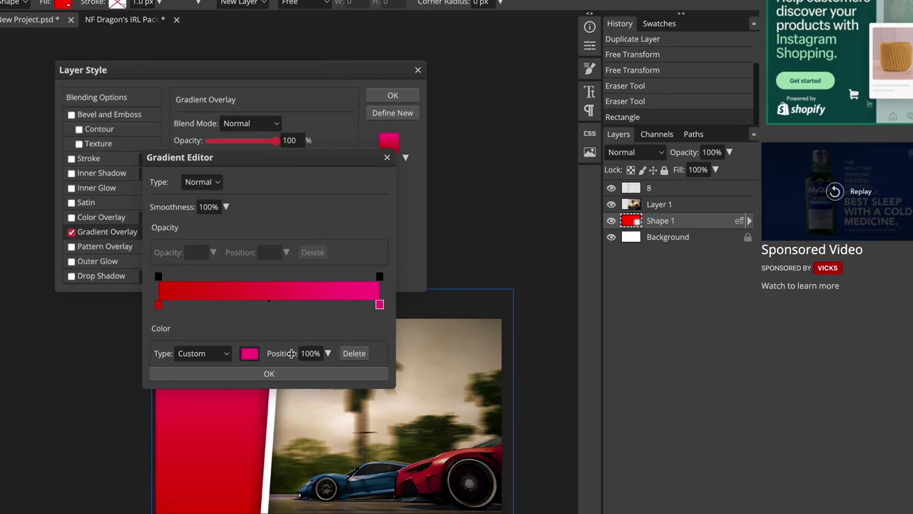
click(269, 373)
click(393, 95)
Place the BannerVersion! character image above divider 8, scaled and positioned over the red-pink area
click(647, 190)
click(2, 2)
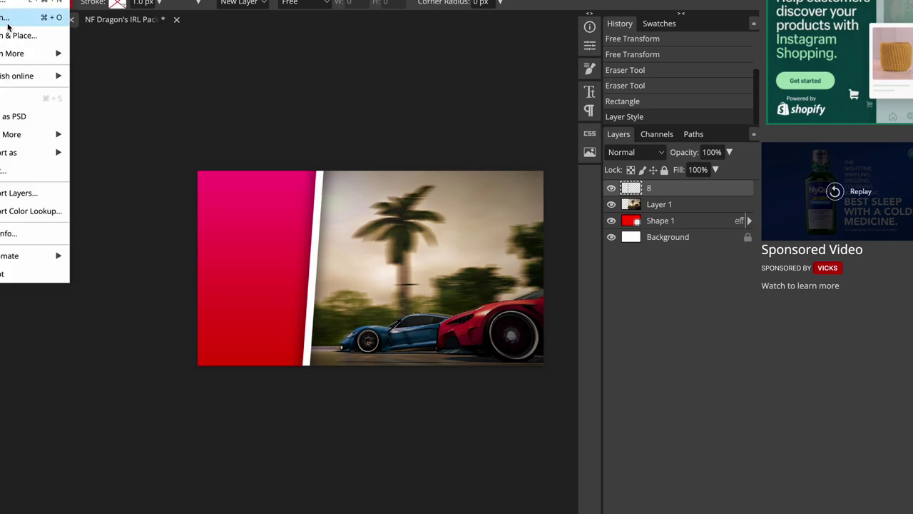
click(7, 21)
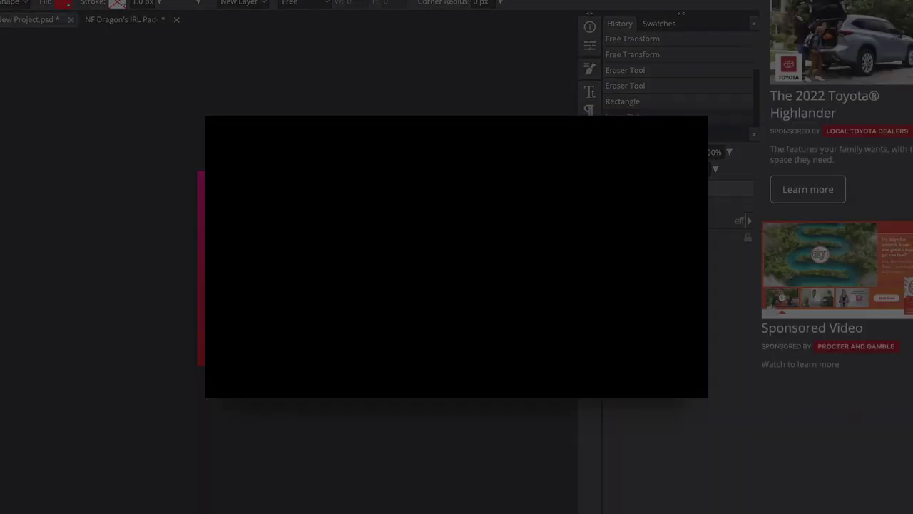
double_click(379, 311)
drag(379, 312, 265, 352)
drag(258, 210, 348, 111)
drag(336, 215, 344, 233)
drag(410, 422, 376, 389)
mouse_move(316, 331)
mouse_down()
mouse_move(331, 341)
mouse_move(309, 303)
mouse_move(328, 319)
mouse_up()
drag(133, 131, 130, 128)
Nudge Layer 1's car picture down slightly and shift the BannerVersion! character slightly to the right
click(671, 223)
key(v)
mouse_move(491, 251)
mouse_down()
mouse_move(521, 253)
mouse_move(491, 253)
mouse_up()
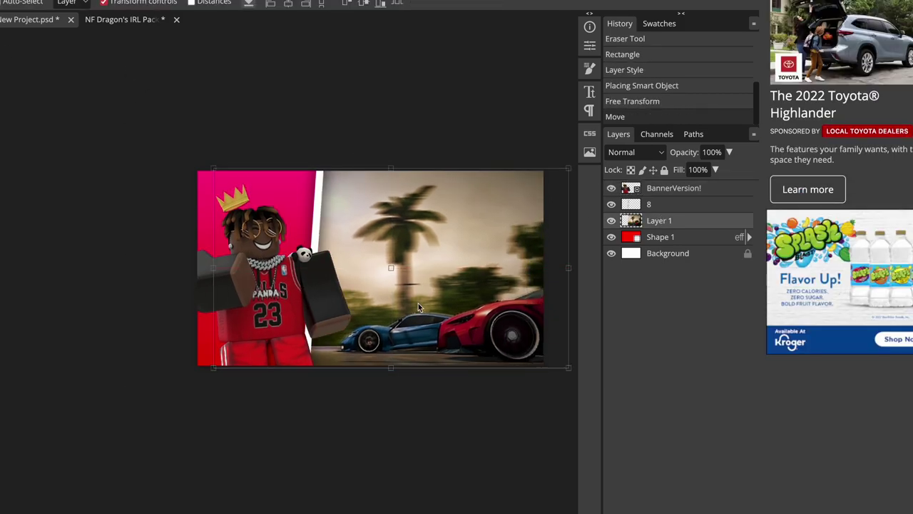
scroll(418, 303, up, 2)
click(653, 191)
scroll(303, 290, down, 3)
scroll(302, 289, up, 3)
drag(304, 289, 309, 291)
Add a Vibrance adjustment layer above the character with vibrance at 100
click(682, 512)
click(712, 309)
drag(488, 109, 566, 110)
drag(339, 290, 220, 324)
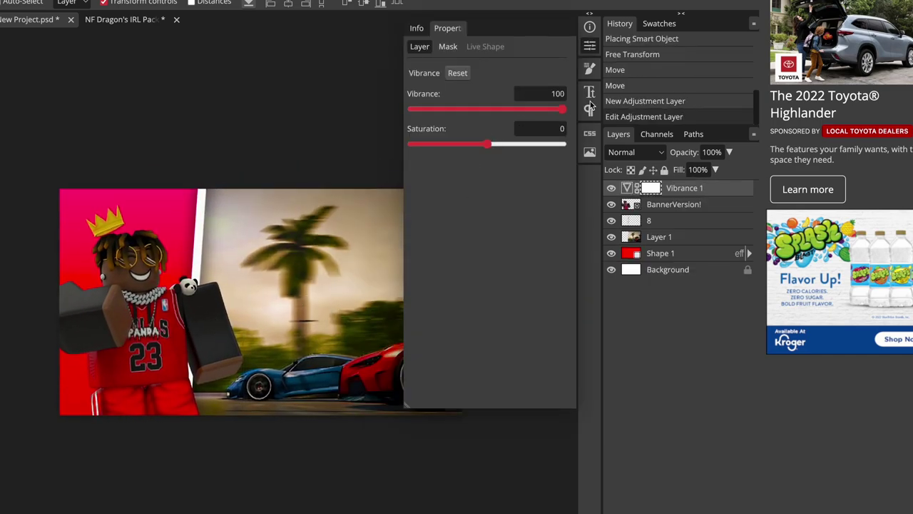
click(590, 47)
Add a Brightness/Contrast adjustment layer above the Vibrance layer and raise its brightness
click(628, 510)
click(706, 232)
drag(487, 108, 519, 113)
click(589, 45)
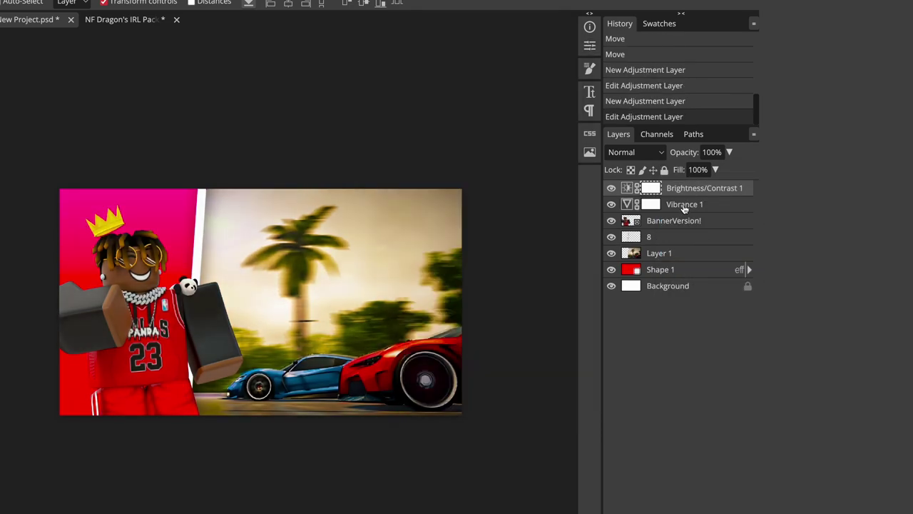
Reorder the Brightness/Contrast layer to sit directly above BannerVersion! and merge it down into that layer
drag(687, 189, 687, 216)
right_click(651, 210)
click(685, 482)
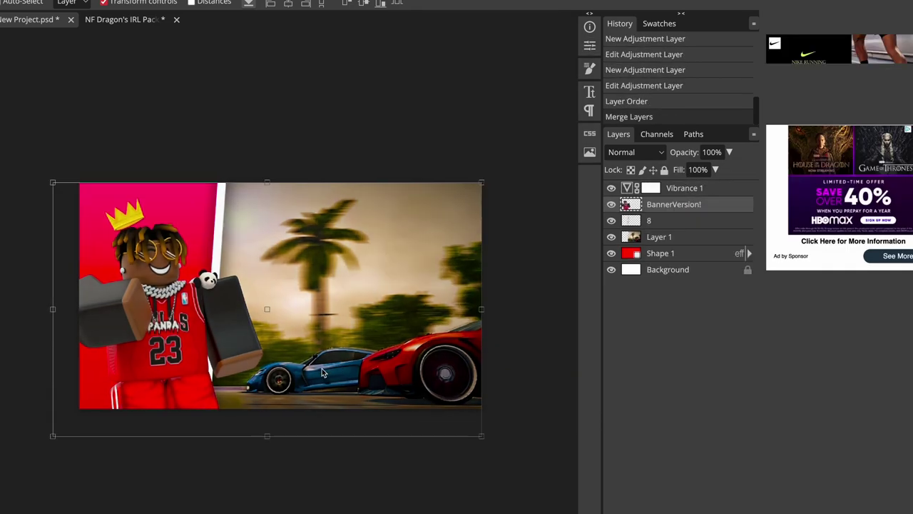
Add a white Inner Glow to the BannerVersion! layer with Overlay blend mode and a size of about 48 px
right_click(651, 207)
click(694, 217)
click(71, 188)
click(250, 123)
click(226, 9)
click(182, 175)
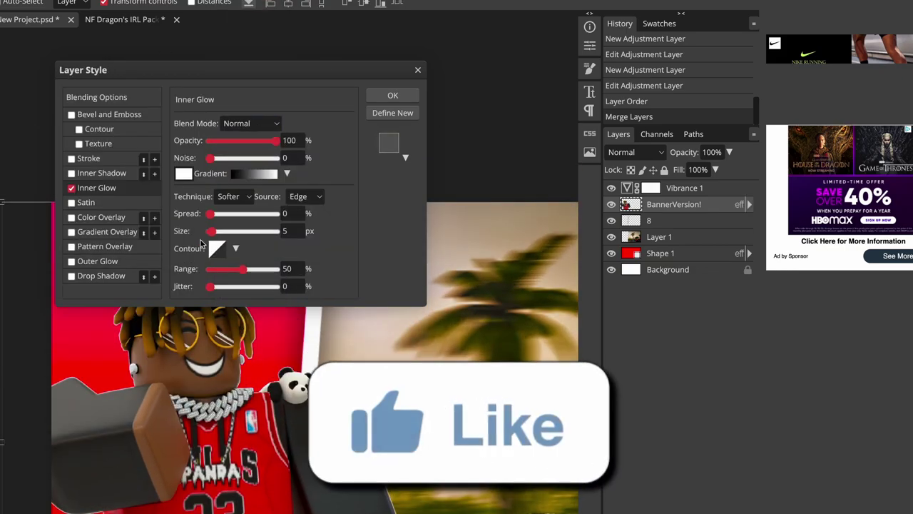
click(249, 123)
click(280, 318)
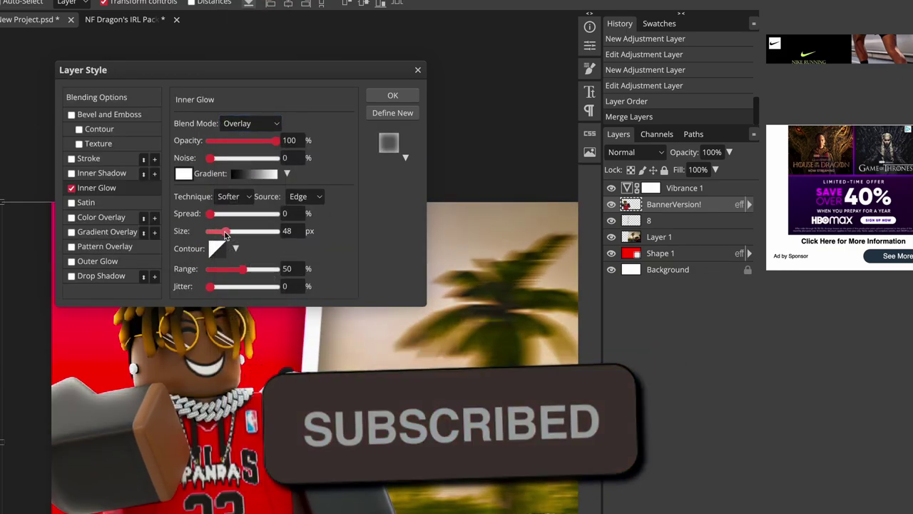
click(393, 95)
Rotate the BannerVersion! character about 11.5°, enlarge it to about 110% and reposition it on the red side of the canvas
scroll(368, 262, down, 5)
drag(368, 262, 328, 284)
drag(250, 243, 283, 250)
drag(293, 295, 283, 324)
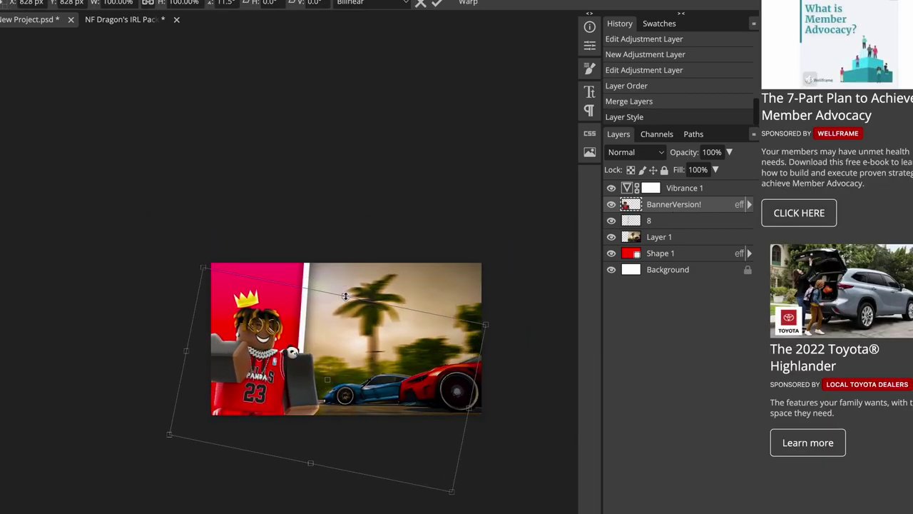
drag(345, 295, 350, 280)
drag(332, 309, 337, 310)
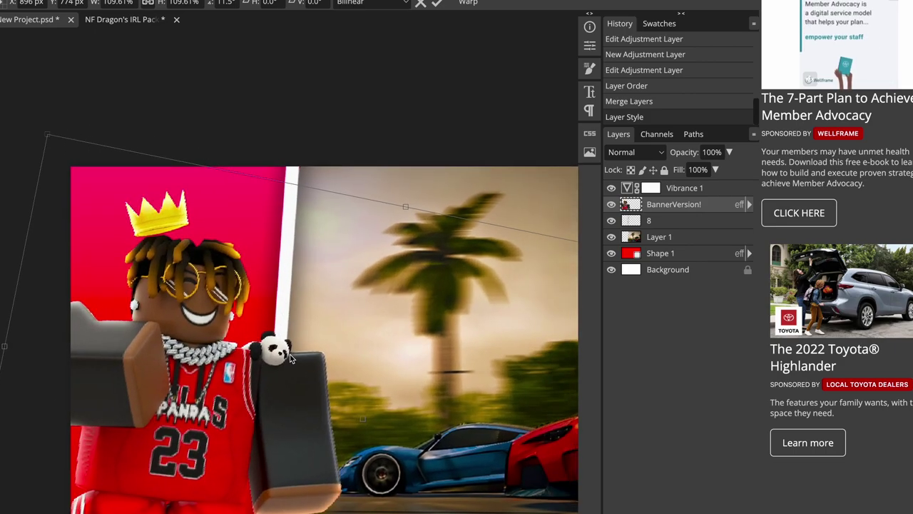
key(Return)
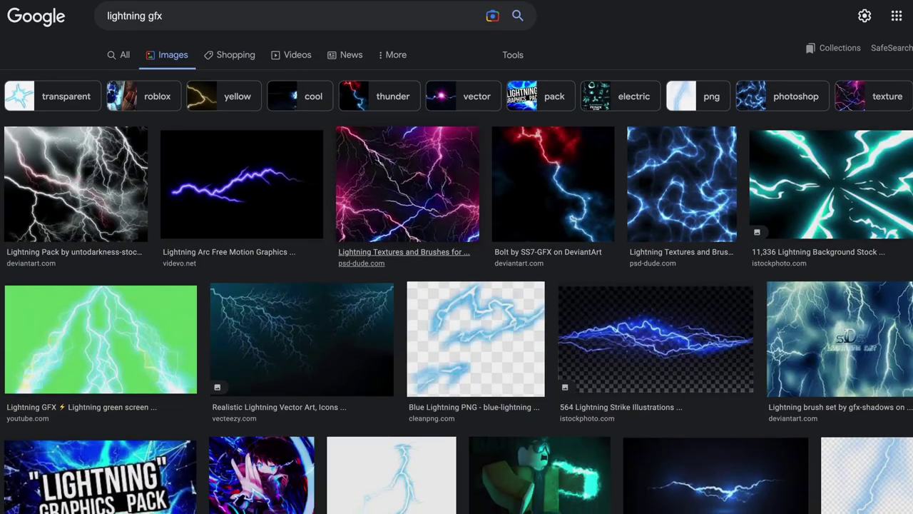
Switch to the "lightning gfx" image results and copy the cyan lightning background picture from iStock
click(767, 184)
right_click(764, 180)
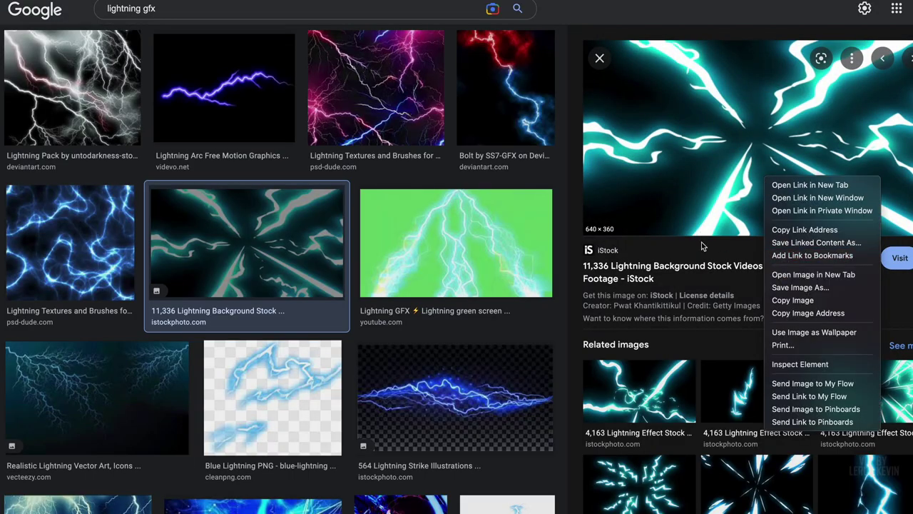
click(703, 237)
scroll(714, 254, down, 3)
scroll(449, 355, down, 1)
scroll(449, 355, down, 5)
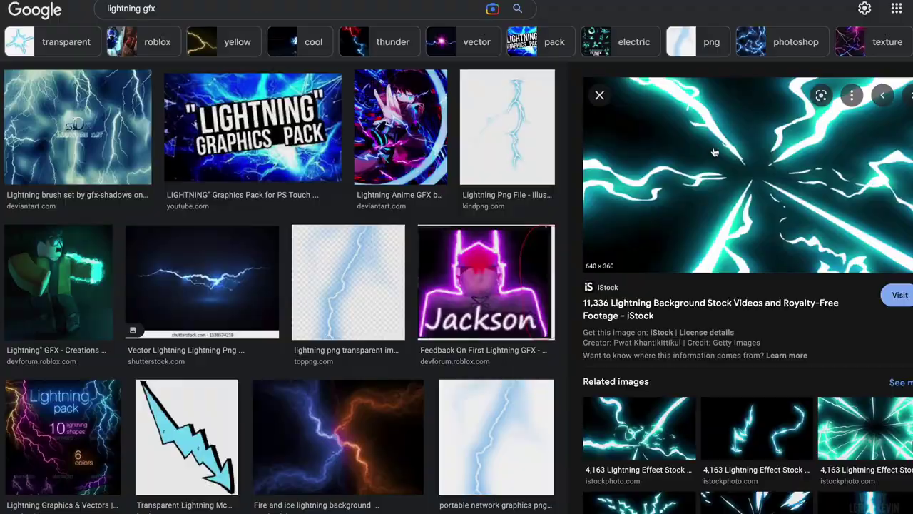
right_click(746, 270)
click(751, 274)
Paste the lightning image into the thumbnail project above Shape 1, then enlarge and position it over the red background
key(super+Tab)
key(super+v)
drag(269, 327, 562, 444)
drag(436, 400, 298, 379)
Try several blend modes on the lightning layer, including Lighten, and hide the BannerVersion! layer to judge the background
click(635, 152)
click(635, 317)
click(635, 152)
click(627, 140)
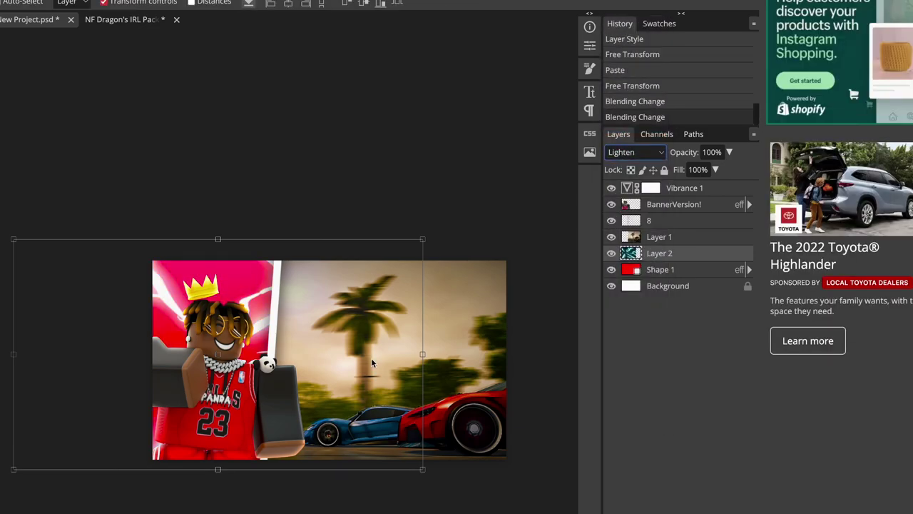
click(612, 204)
click(635, 152)
click(621, 35)
Add a Hue/Saturation adjustment layer above the lightning with Colorize on, hue 4, saturation 100 and lightness 13
click(681, 512)
click(691, 314)
click(420, 216)
drag(488, 162, 569, 162)
drag(491, 197, 497, 199)
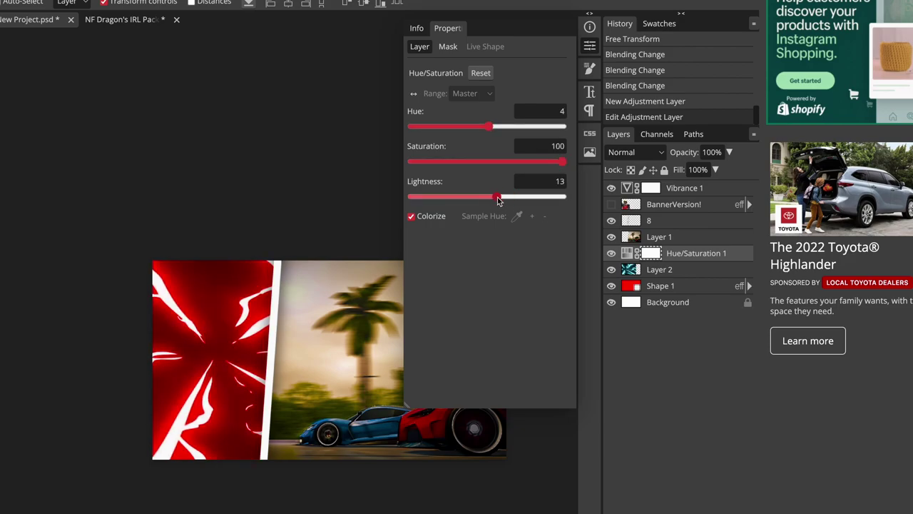
click(590, 46)
Show the BannerVersion! character again, scale it to about 95% and shift it toward the canvas's outer edge
click(611, 204)
scroll(235, 437, down, 1)
click(664, 205)
scroll(287, 404, down, 1)
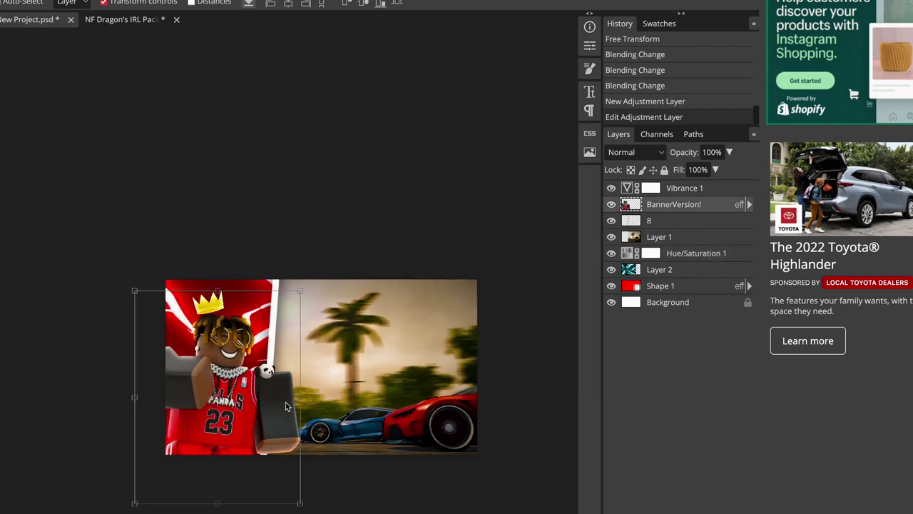
scroll(287, 404, up, 3)
drag(310, 394, 296, 397)
scroll(207, 371, down, 1)
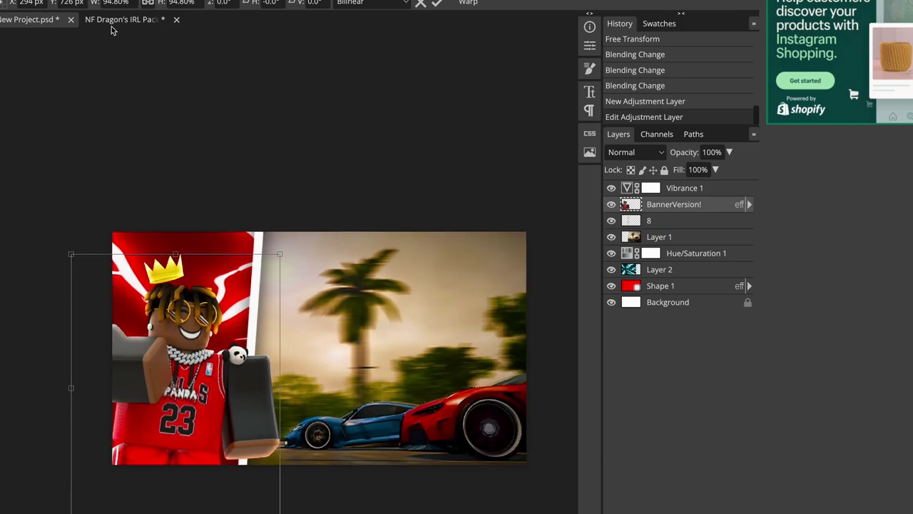
click(118, 19)
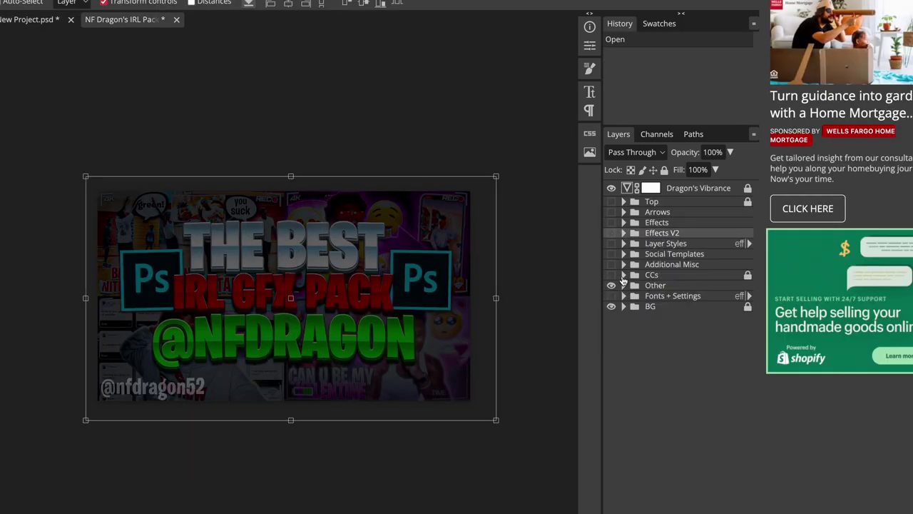
click(624, 212)
click(624, 212)
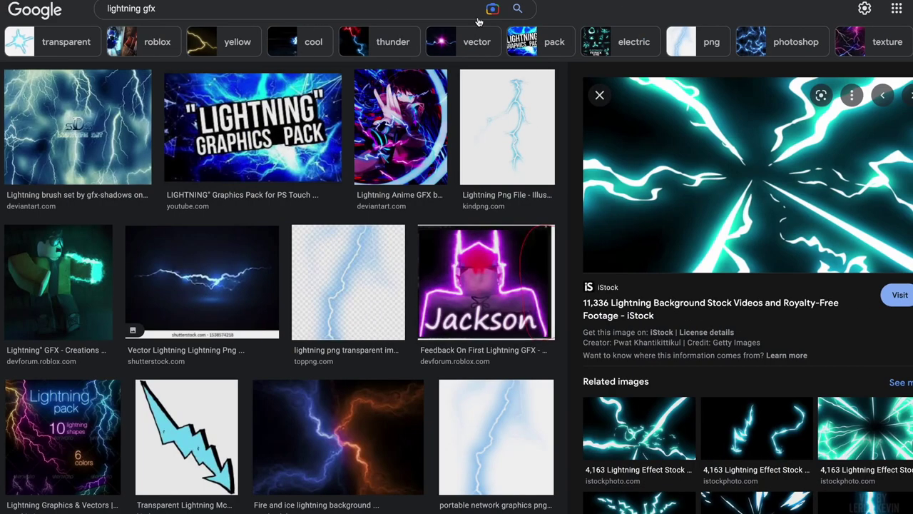
Search Google Images for "pixel chat bubble png"
click(111, 9)
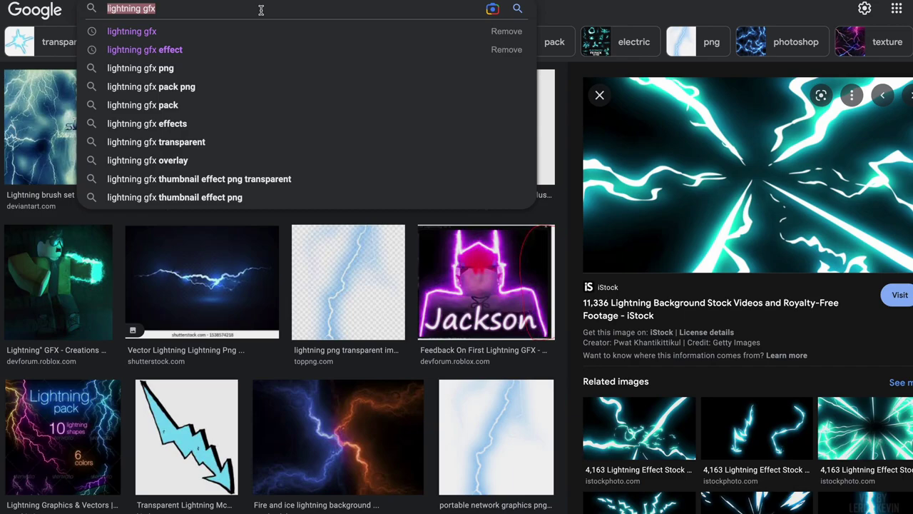
text(pixel chat bubble png)
key(Return)
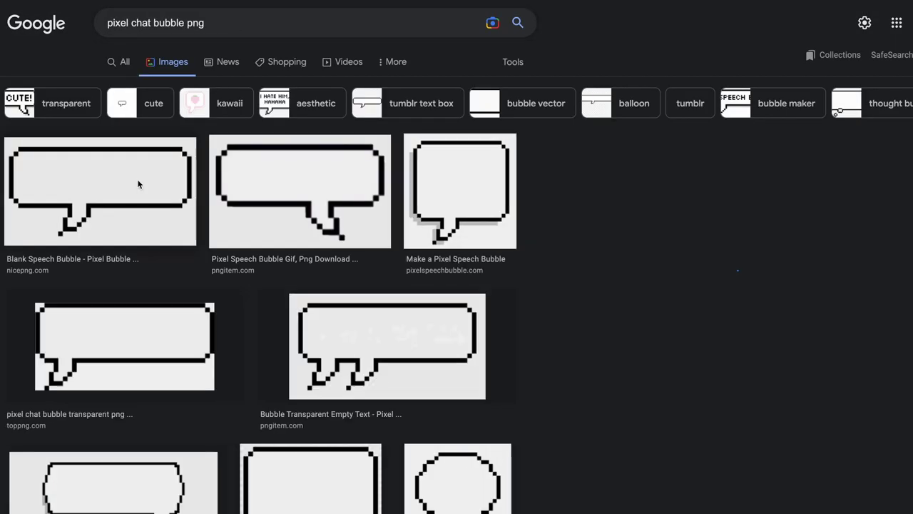
Copy a blank pixel speech bubble image from the results and paste it into the thumbnail above BannerVersion!
click(138, 183)
scroll(336, 224, down, 2)
scroll(226, 297, down, 20)
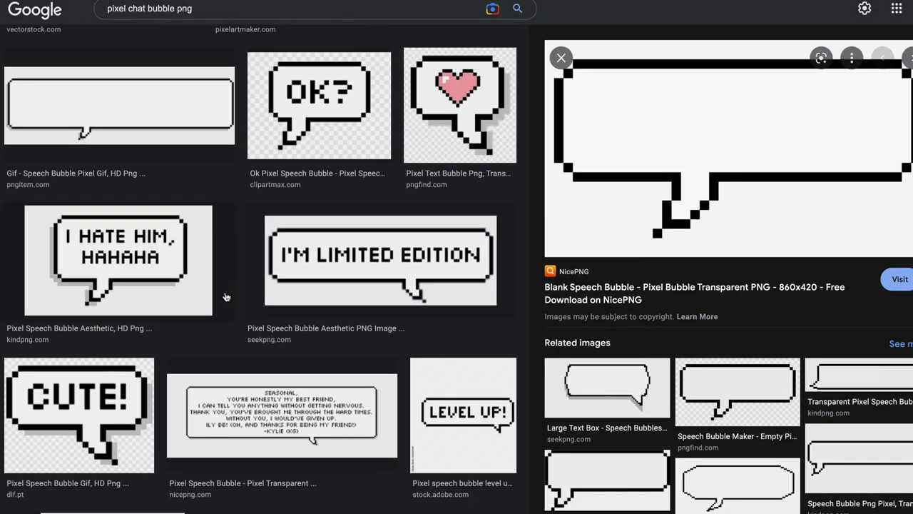
scroll(226, 297, up, 5)
click(385, 207)
right_click(703, 158)
click(750, 281)
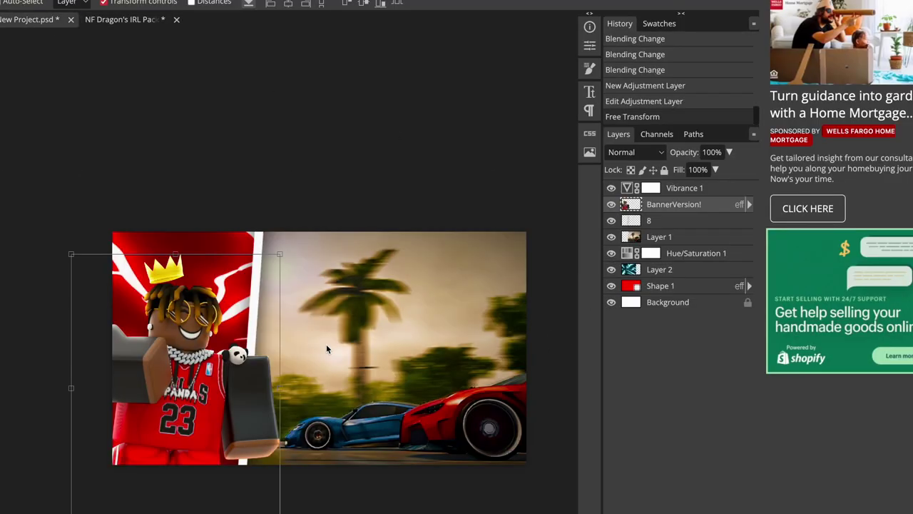
key(ctrl+v)
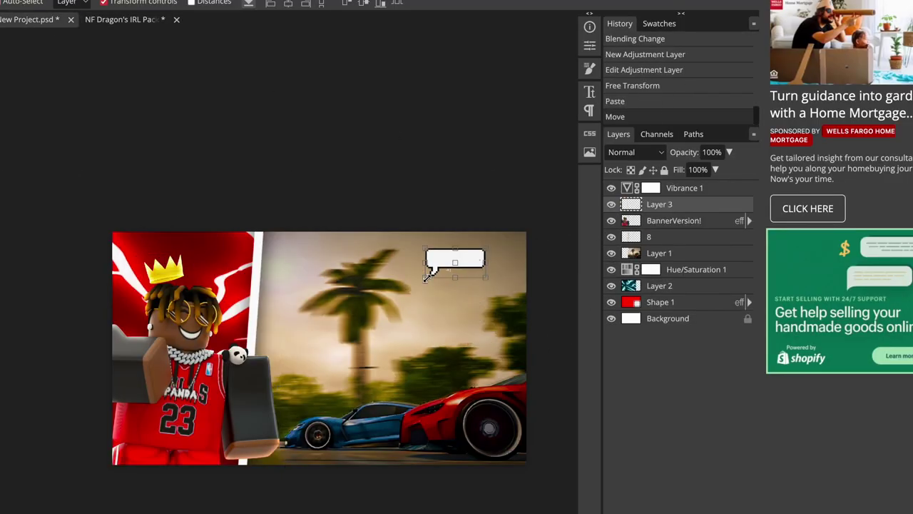
Try enlarging the speech bubble to about 858 x 400 px and tilting it about 5° beside the character's head
drag(426, 279, 276, 351)
drag(444, 299, 396, 295)
drag(306, 235, 309, 233)
drag(400, 251, 395, 246)
drag(327, 347, 358, 300)
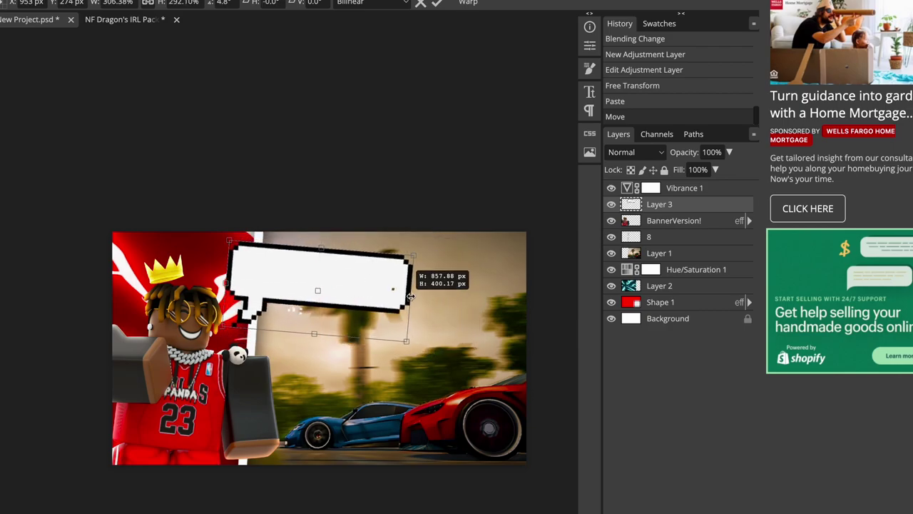
Delete the stray text layer and undo back to before the speech bubble's transformation
click(242, 284)
key(Delete)
key(ctrl+z)
key(ctrl+z)
key(ctrl+z)
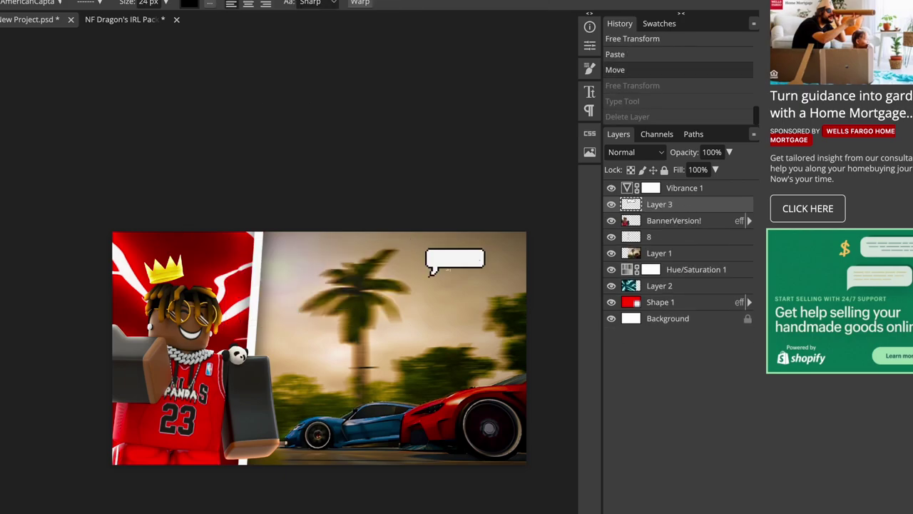
Enlarge the speech bubble across the sky area and add the text "I Give This A...." inside it
drag(425, 276, 269, 354)
click(1, 308)
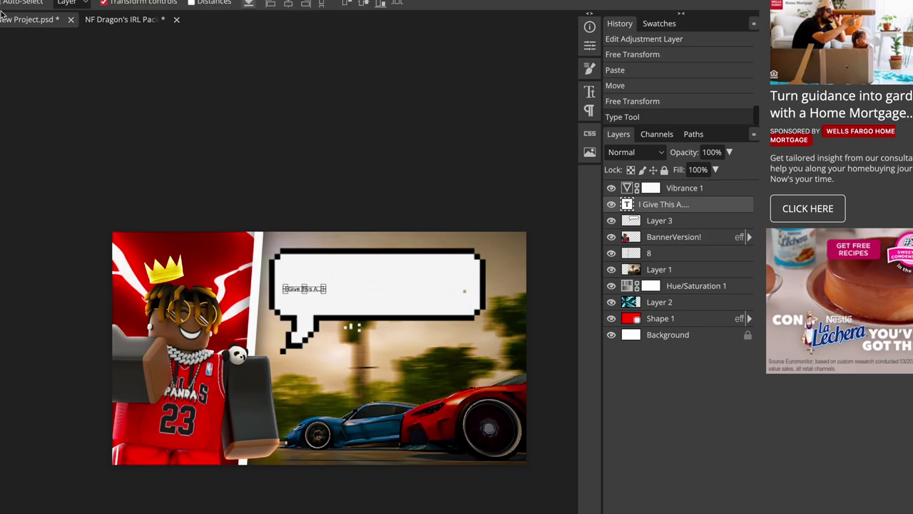
Load a custom font file, apply it to the bubble text and scale the text to about 868% to fill the bubble
click(36, 4)
scroll(149, 193, down, 15)
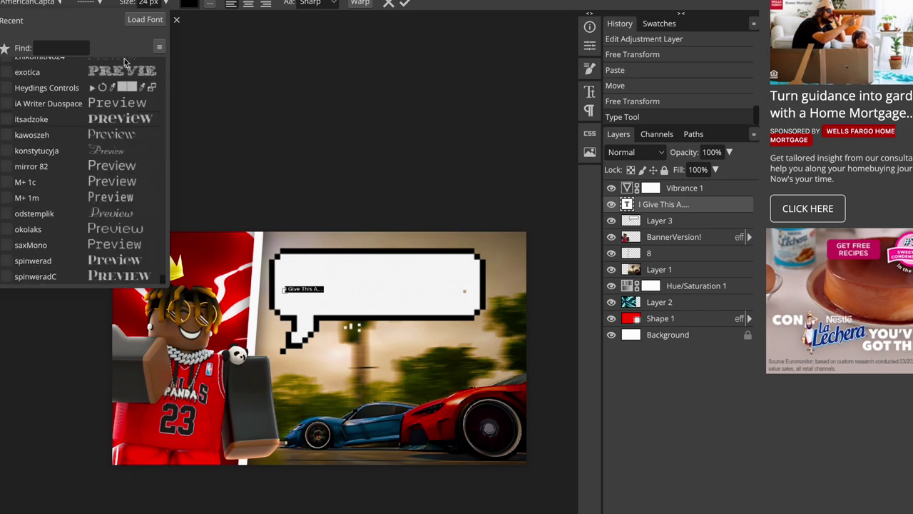
click(147, 19)
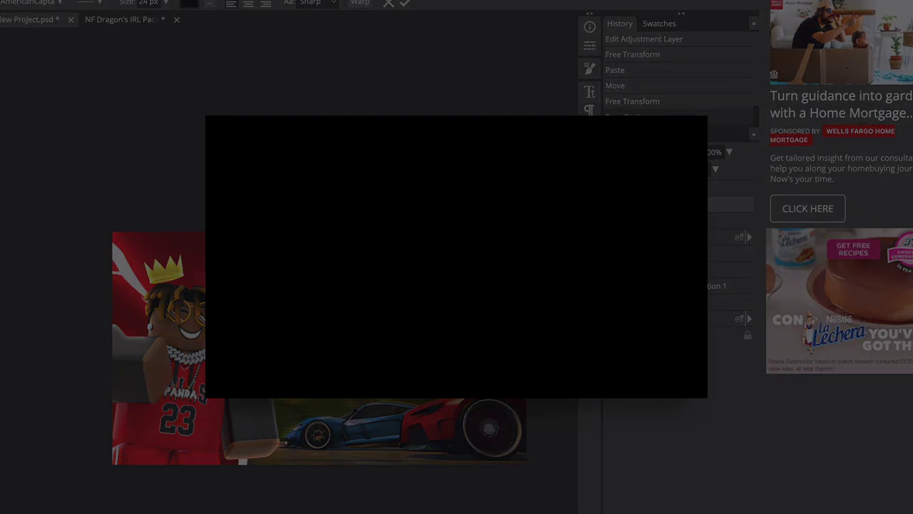
double_click(395, 128)
click(562, 46)
click(36, 3)
drag(163, 63, 183, 392)
click(111, 278)
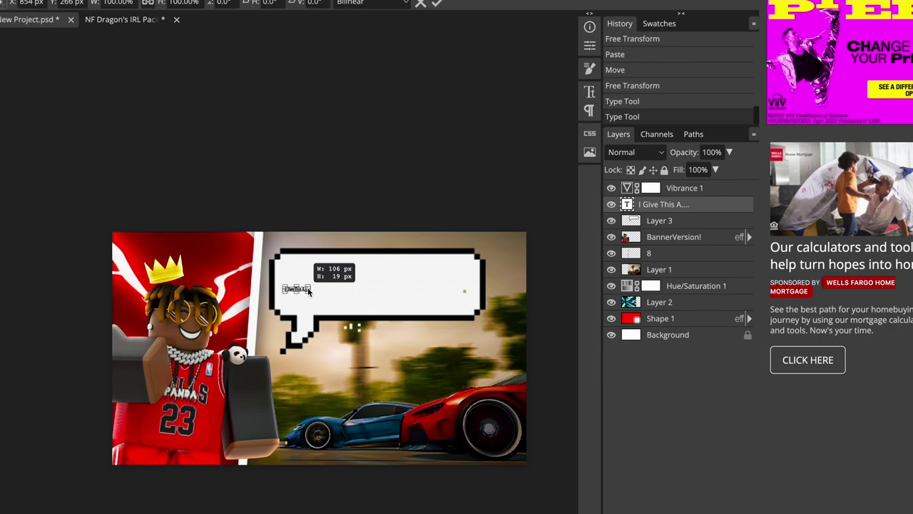
drag(473, 303, 484, 307)
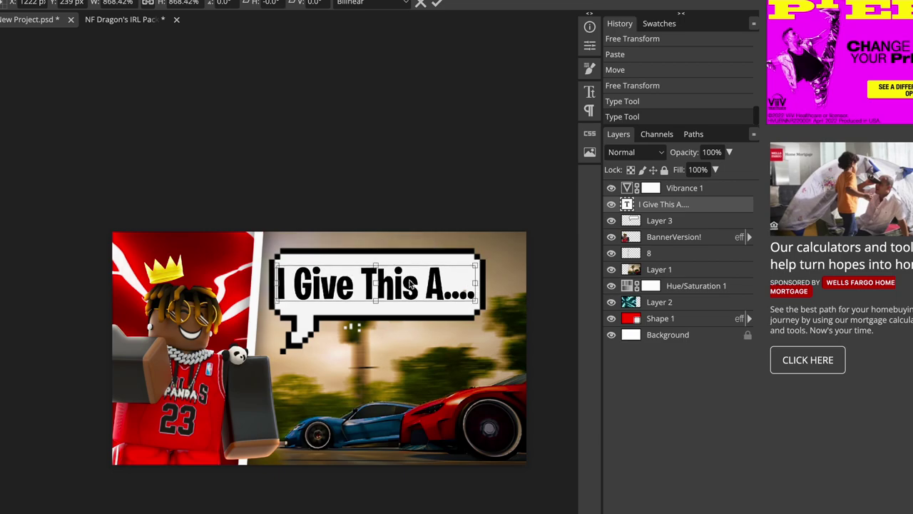
Add a Drop Shadow to the speech bubble on Layer 3 and adjust the shadow's settings
double_click(674, 225)
click(73, 276)
click(262, 161)
drag(258, 140, 281, 141)
drag(210, 199, 291, 202)
drag(277, 141, 236, 141)
drag(222, 182, 220, 184)
click(392, 95)
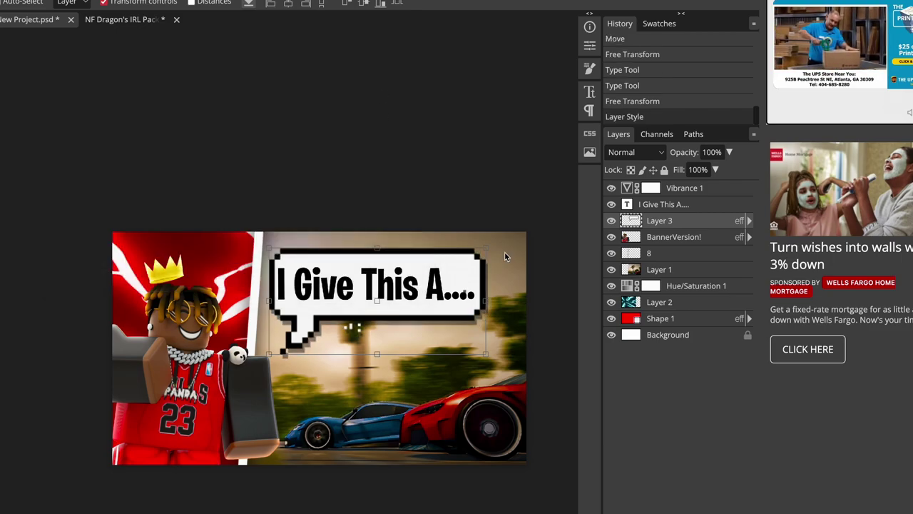
Add a Drop Shadow to the "I Give This A...." text layer
right_click(658, 206)
click(681, 210)
click(71, 276)
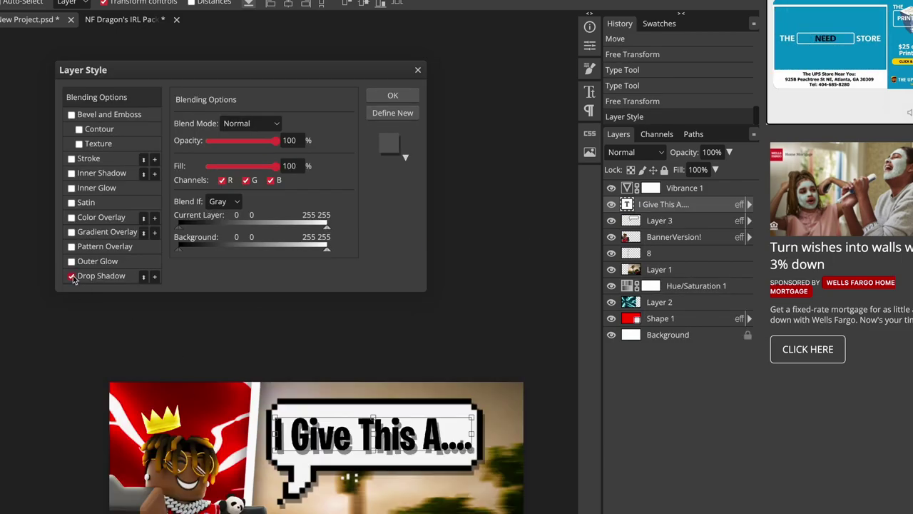
key(Return)
Shrink and tilt the speech bubble together with its text and move both next to the character's head
drag(375, 505, 376, 494)
drag(419, 456, 368, 459)
drag(371, 395, 405, 415)
scroll(378, 404, down, 3)
scroll(374, 401, up, 5)
scroll(374, 401, down, 2)
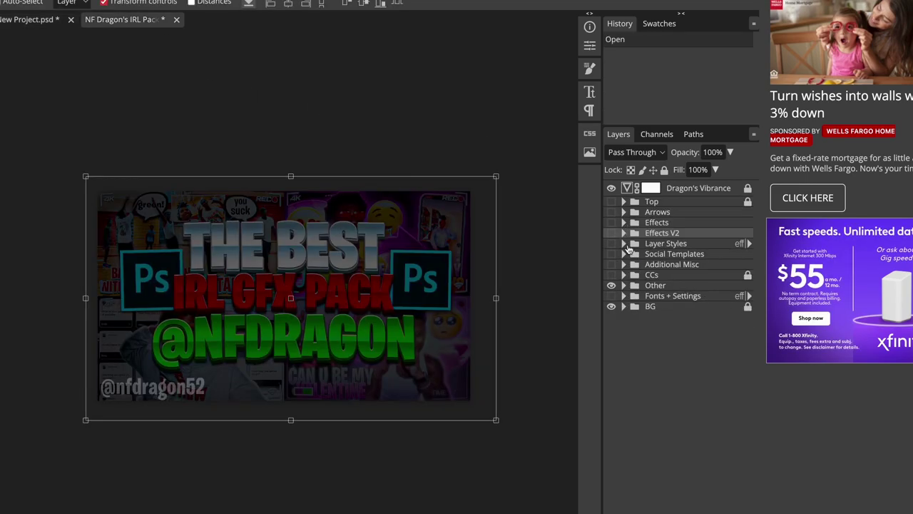
In the NF Dragon's IRL Pack document, find and show the first Arrows + Expressions group inside Additional Misc
click(624, 233)
click(634, 276)
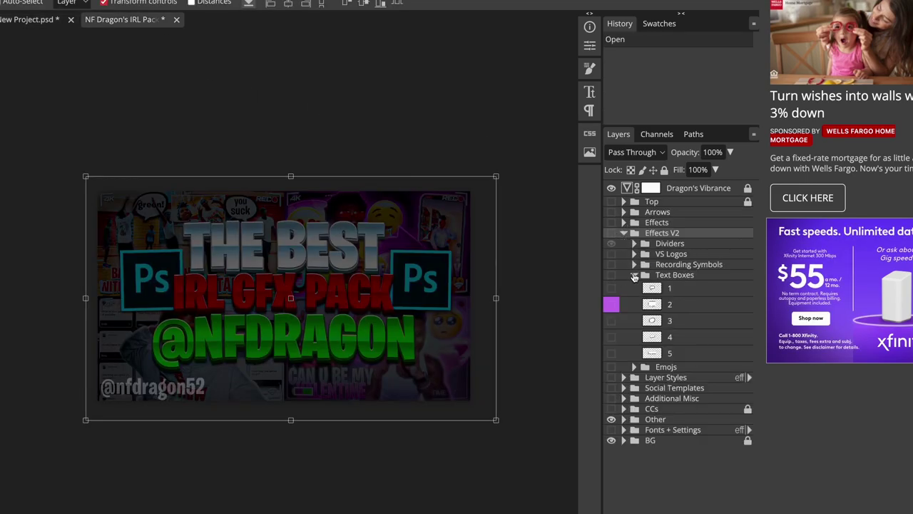
click(634, 275)
click(625, 317)
click(610, 326)
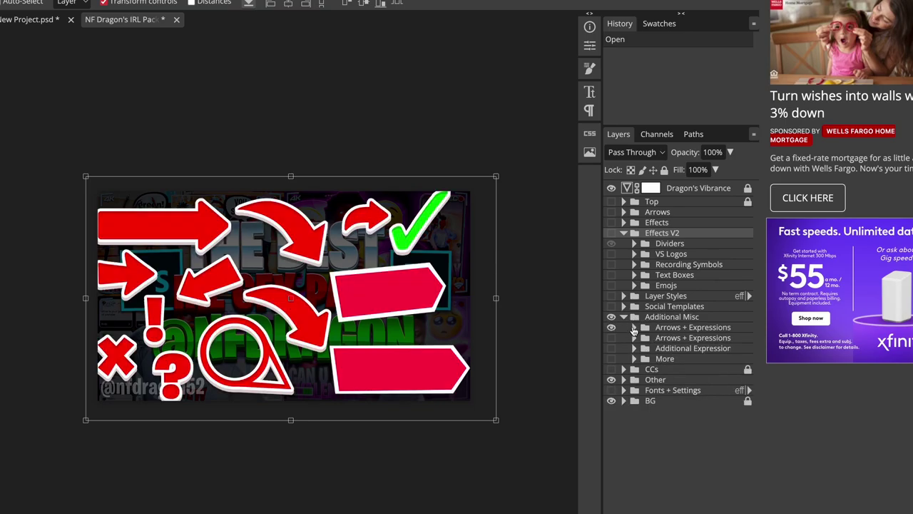
click(632, 329)
click(612, 328)
scroll(614, 333, down, 1)
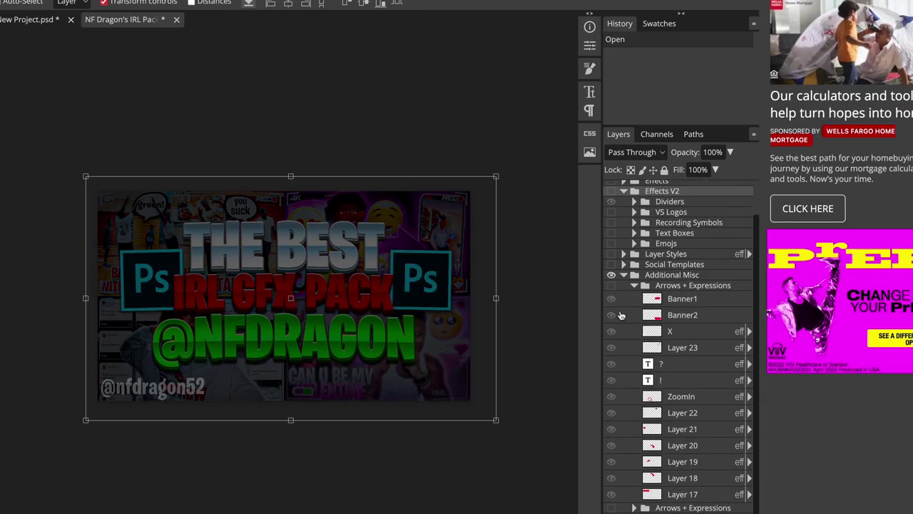
click(611, 285)
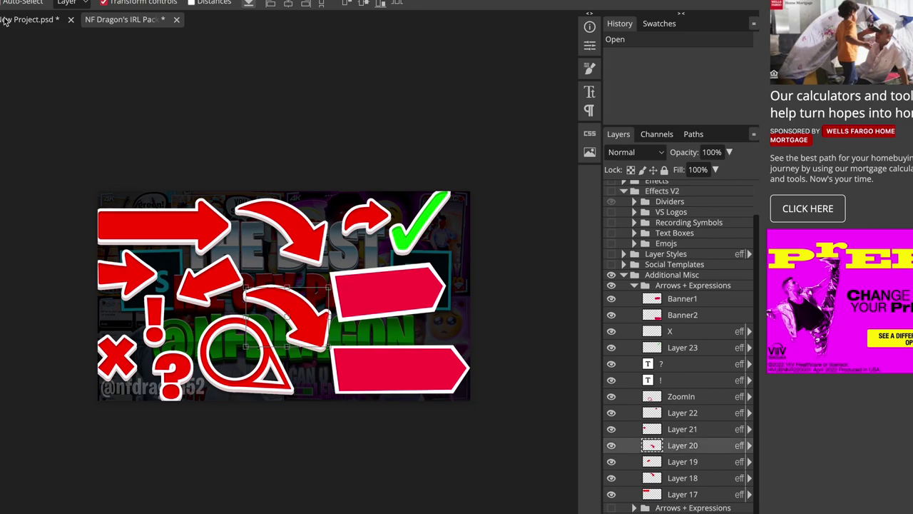
Bring the curved red arrow (Layer 20) into the thumbnail, enlarge it to about 182% and rotate it about -22°
click(19, 22)
drag(662, 272, 661, 229)
drag(266, 400, 293, 449)
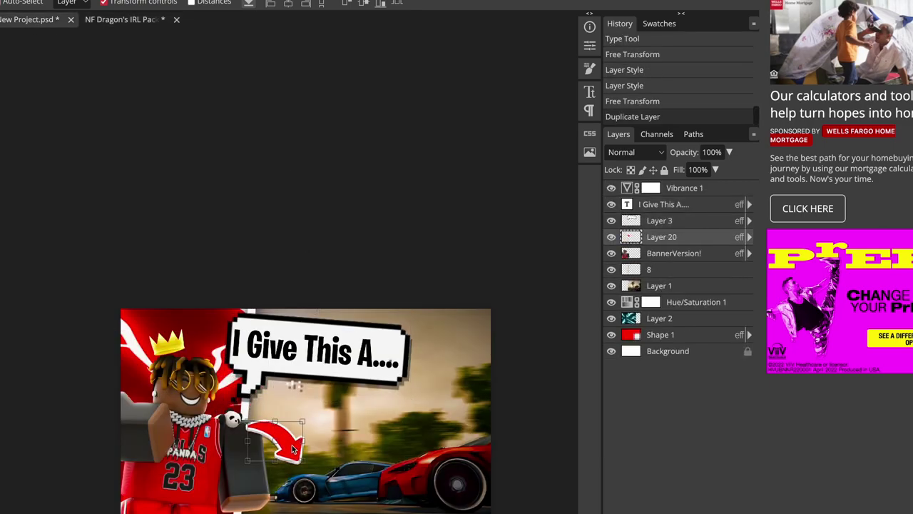
drag(247, 421, 184, 410)
drag(273, 411, 276, 418)
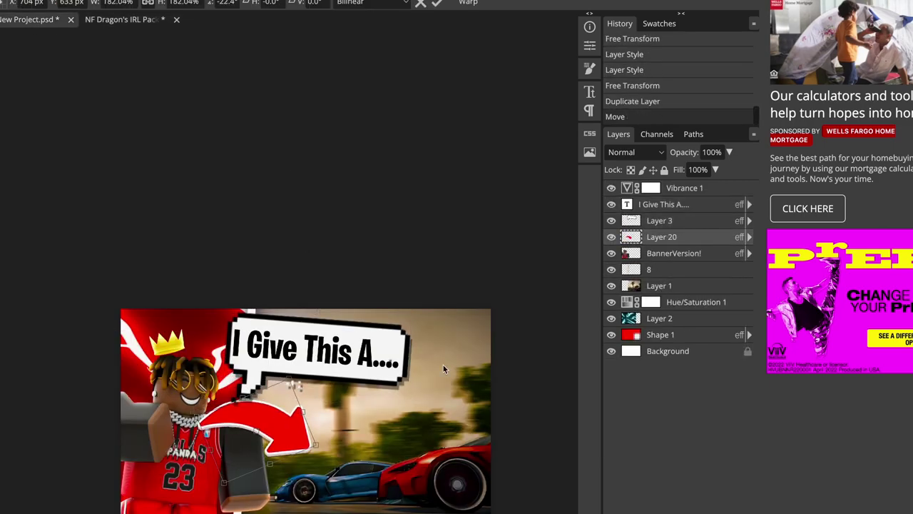
Try other sizes and positions for the curved red arrow, then delete its layer
drag(650, 262, 651, 263)
drag(301, 421, 301, 394)
drag(262, 465, 347, 390)
key(Return)
drag(396, 387, 305, 431)
key(Return)
key(ctrl+z)
drag(474, 395, 269, 426)
key(Delete)
Bring the straight red arrow (Layer 21) from the pack into the thumbnail above Layer 3 and place it below the speech bubble
click(1, 2)
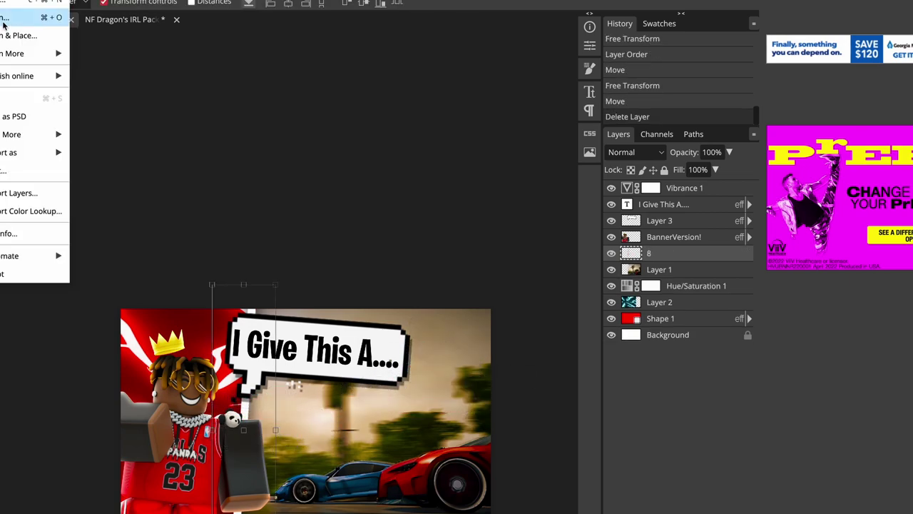
click(120, 27)
scroll(675, 495, down, 2)
click(673, 399)
click(39, 23)
click(660, 221)
key(ctrl+v)
drag(140, 364, 287, 387)
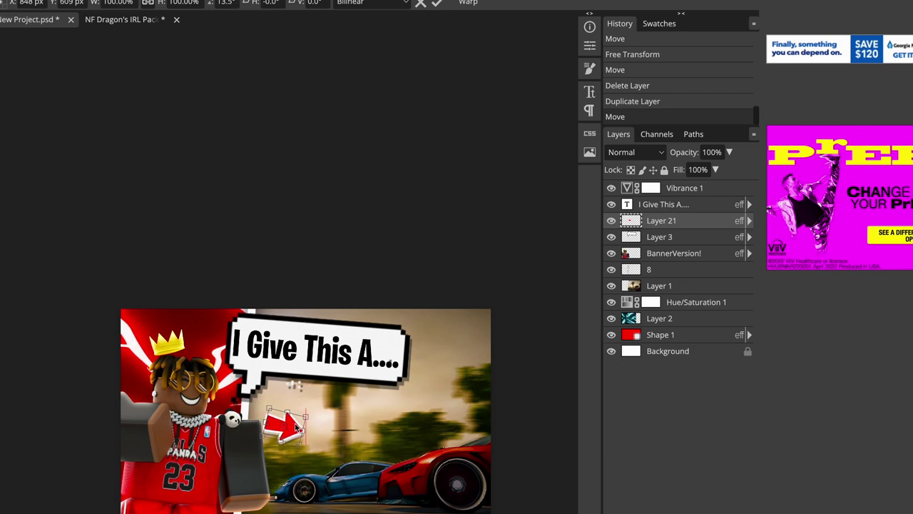
Adjust the straight red arrow's rotation, size and position so it points toward the cars, then select the Background layer
mouse_move(306, 417)
mouse_down()
mouse_move(301, 440)
mouse_move(461, 337)
mouse_move(300, 405)
mouse_up()
drag(219, 409, 219, 419)
mouse_move(286, 412)
mouse_down()
mouse_move(247, 404)
mouse_move(289, 410)
mouse_up()
click(665, 351)
scroll(336, 418, down, 5)
scroll(336, 418, up, 4)
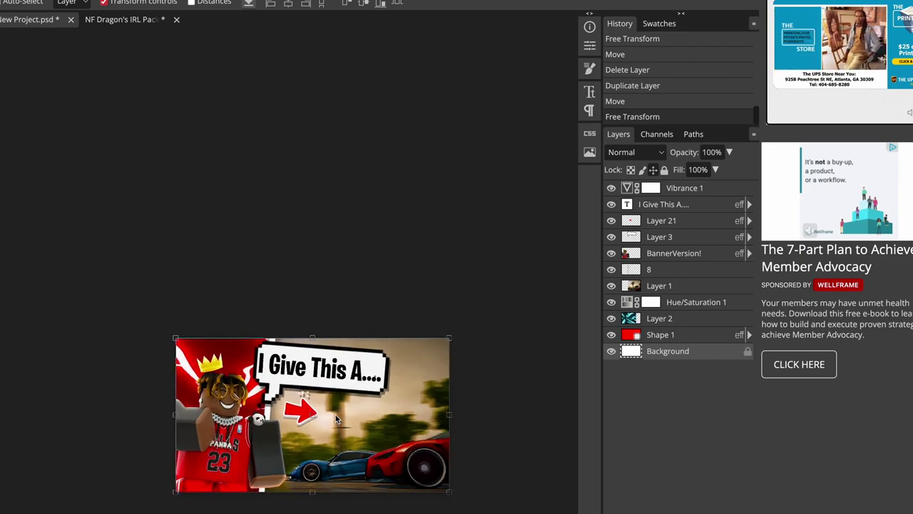
Select the caption text layer and set the Rectangle tool to no fill with a solid white stroke
scroll(336, 419, down, 1)
click(658, 205)
key(u)
click(71, 5)
click(99, 24)
click(159, 3)
click(147, 20)
click(118, 3)
click(170, 27)
click(227, 66)
Draw a rectangle border around the whole thumbnail with a 44 px stroke and set its blend mode to Overlay
click(159, 3)
drag(148, 25, 149, 24)
drag(157, 476, 471, 299)
click(159, 3)
drag(148, 19, 157, 20)
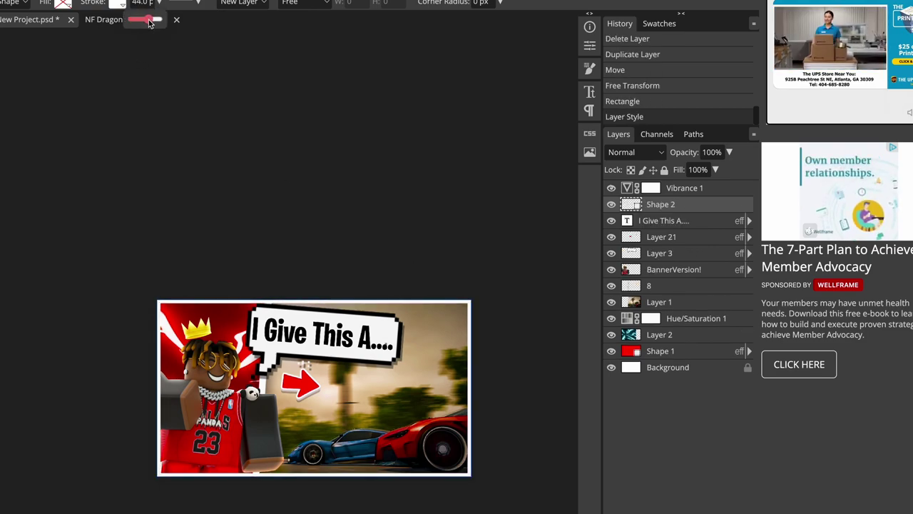
click(633, 152)
click(637, 348)
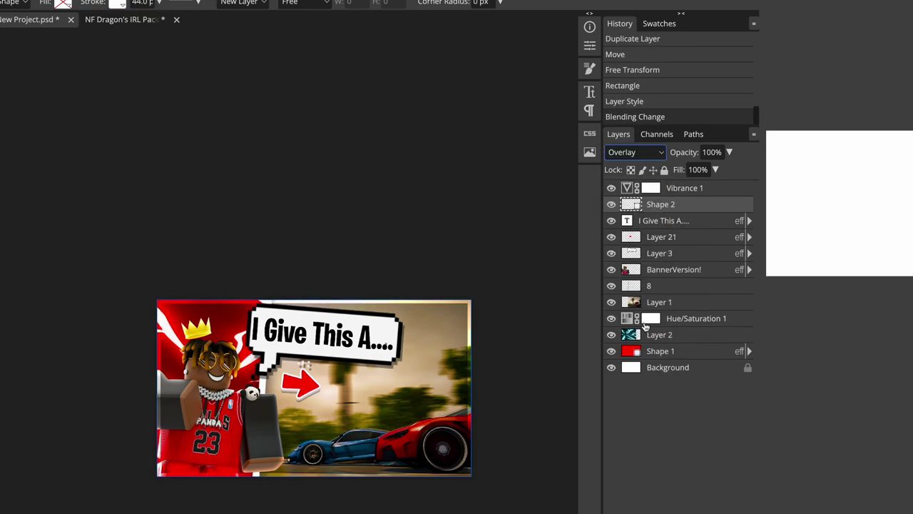
Hide and show the border layer (Shape 2) to compare the thumbnail with and without it, and reselect the layer
click(656, 354)
scroll(391, 468, down, 3)
click(614, 204)
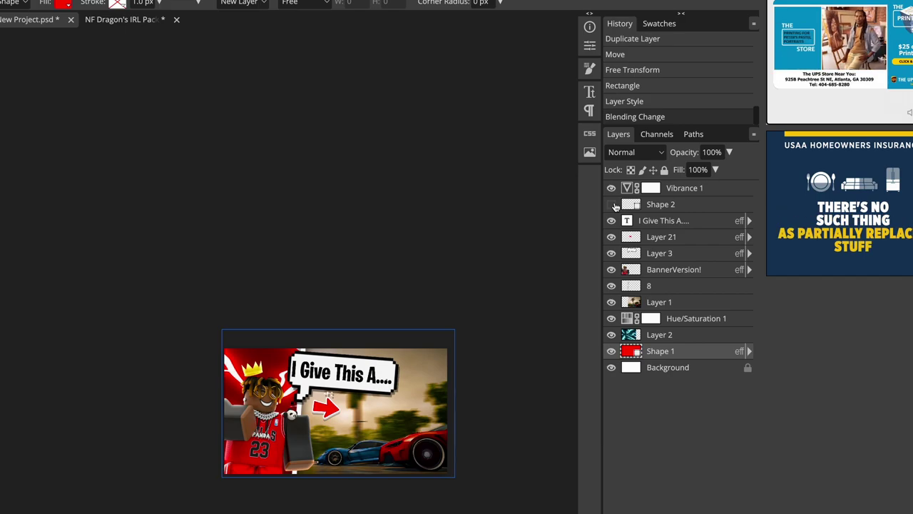
click(612, 205)
click(661, 204)
scroll(298, 475, up, 3)
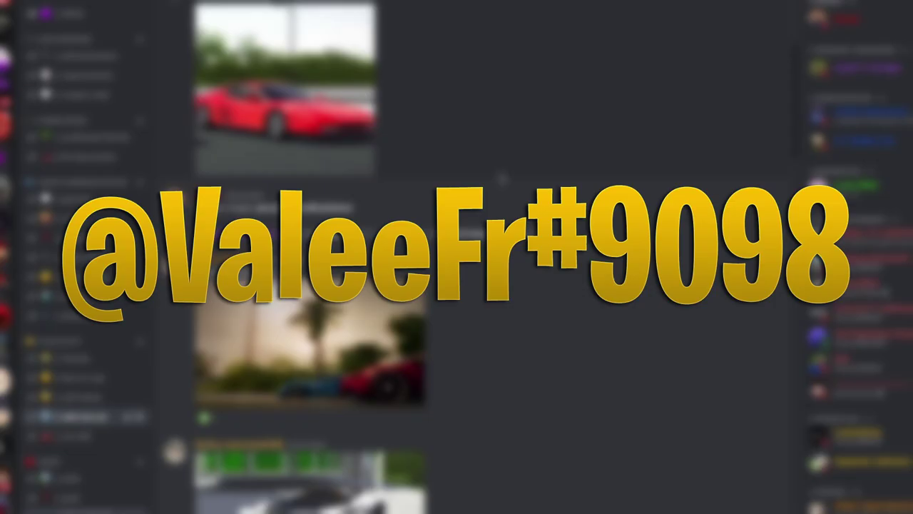
Switch to Discord, enlarge the posted picture of the blue and red cars in the rate-my-car channel, and close it again
click(317, 306)
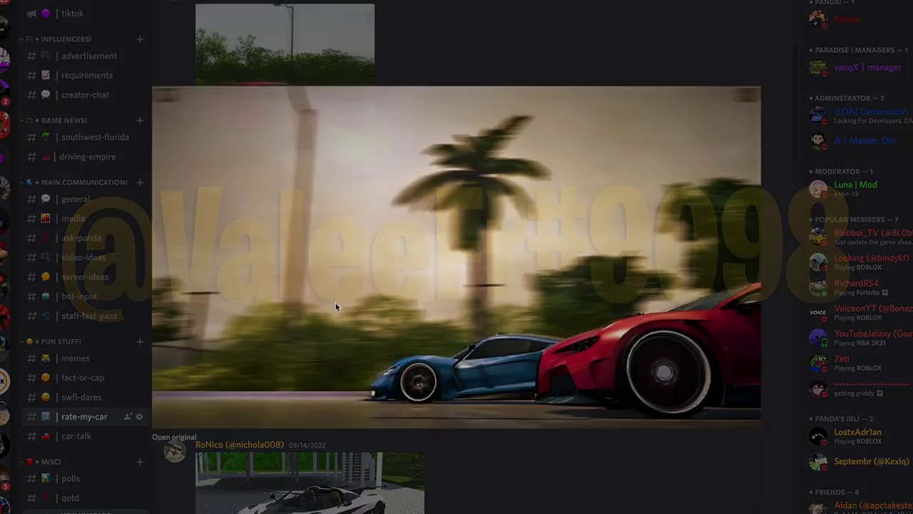
click(114, 294)
scroll(462, 256, down, 2)
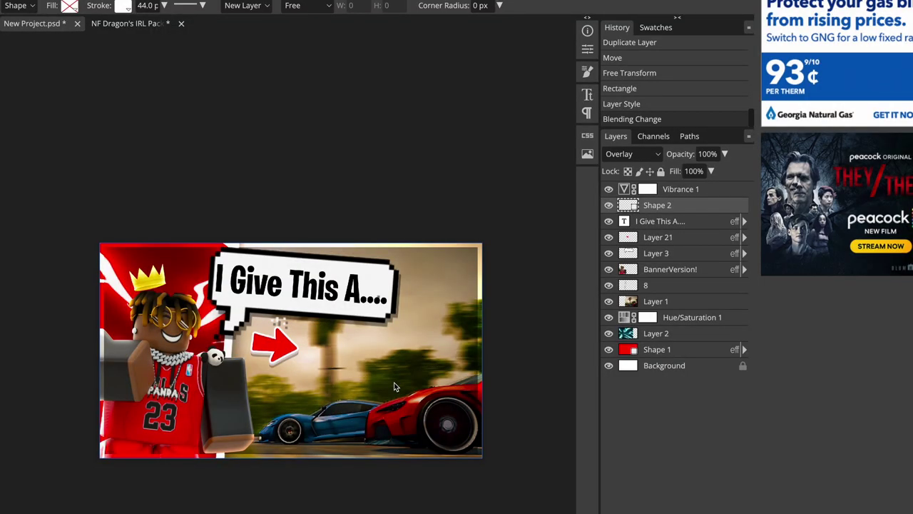